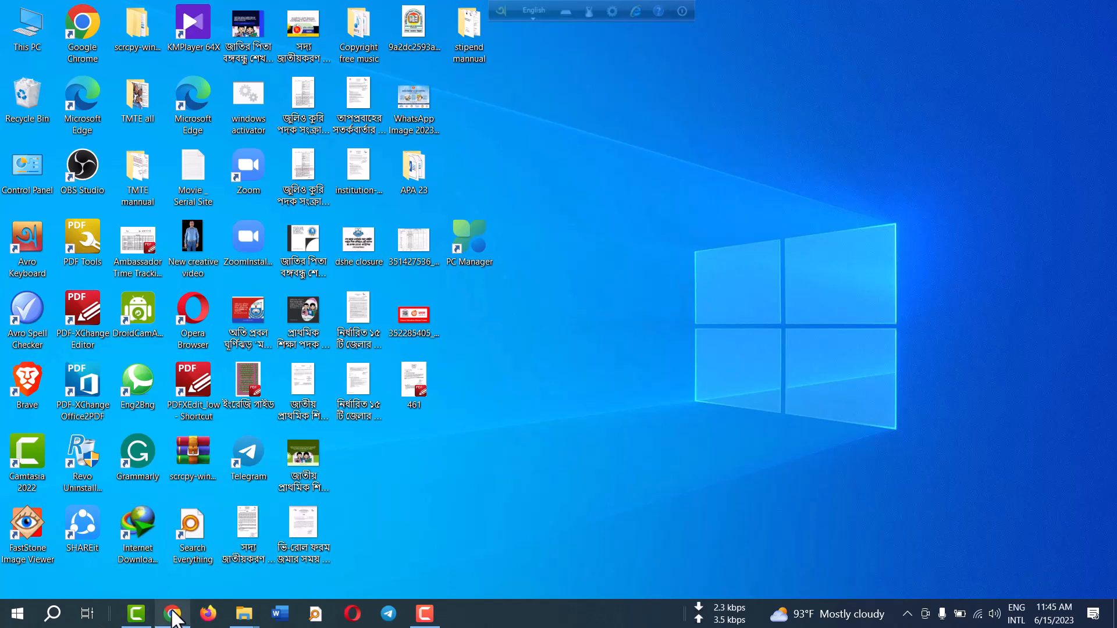
Switch to Chrome and open the MicrosoftEDU email "Renew your status as an MIE Expert!" from the Gmail inbox
click(173, 612)
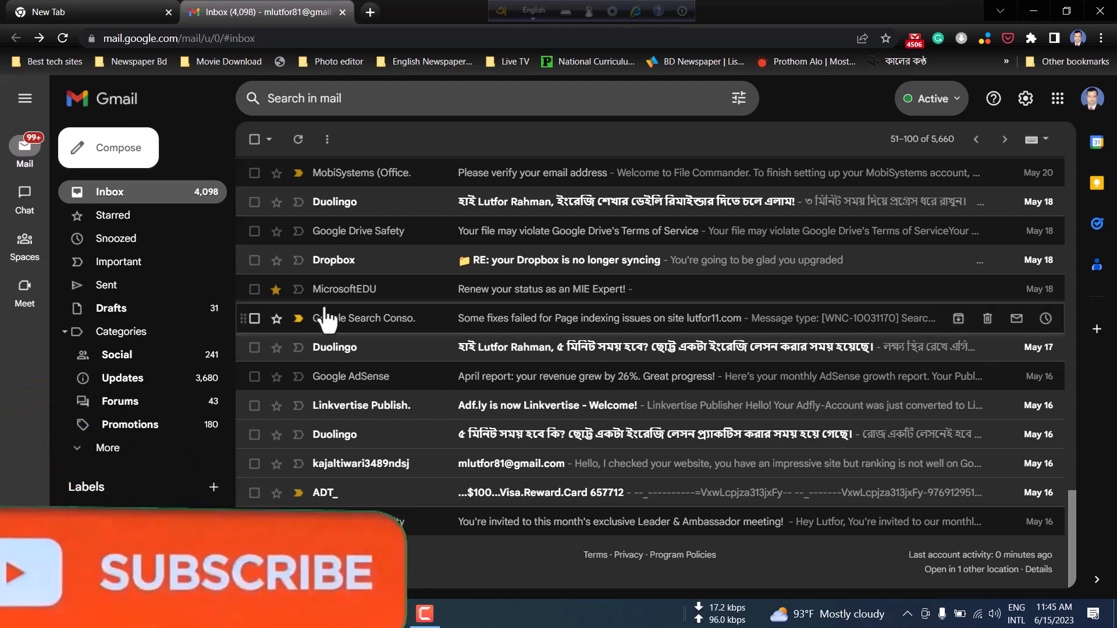
click(461, 296)
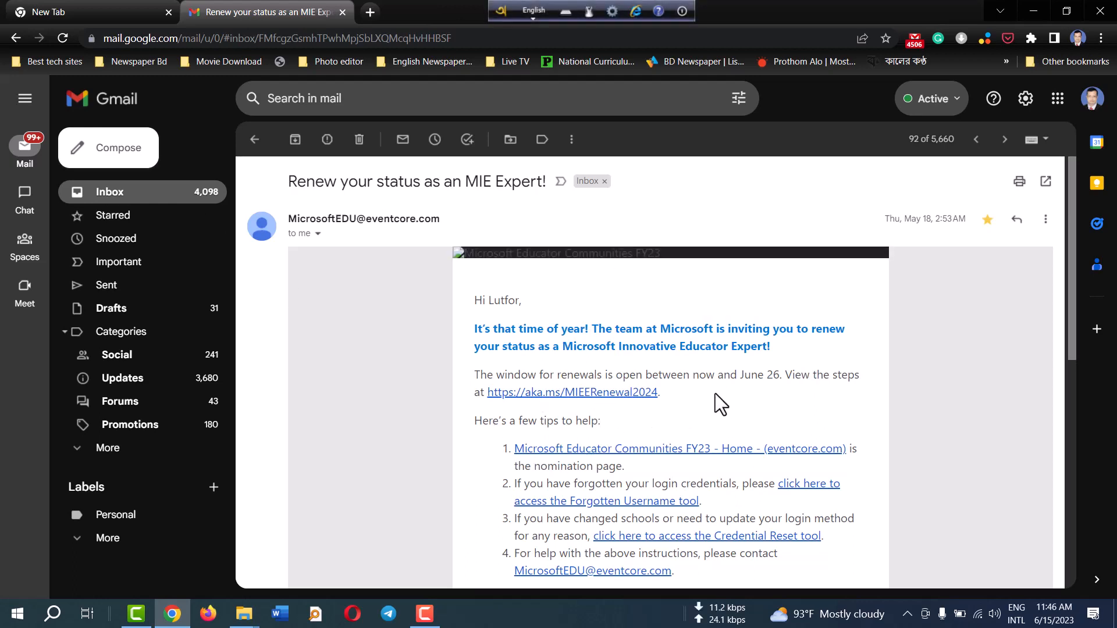
Read through the MIE Expert renewal email, covering the renewal window, the steps link and the login tips
scroll(714, 394, down, 1)
scroll(714, 393, up, 1)
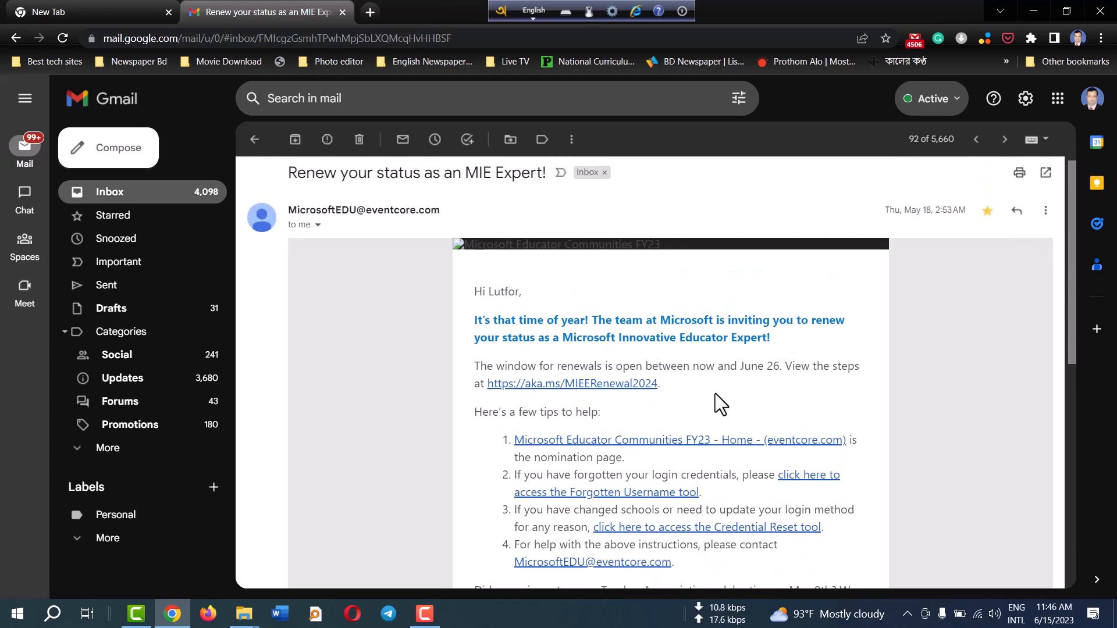
scroll(714, 393, down, 7)
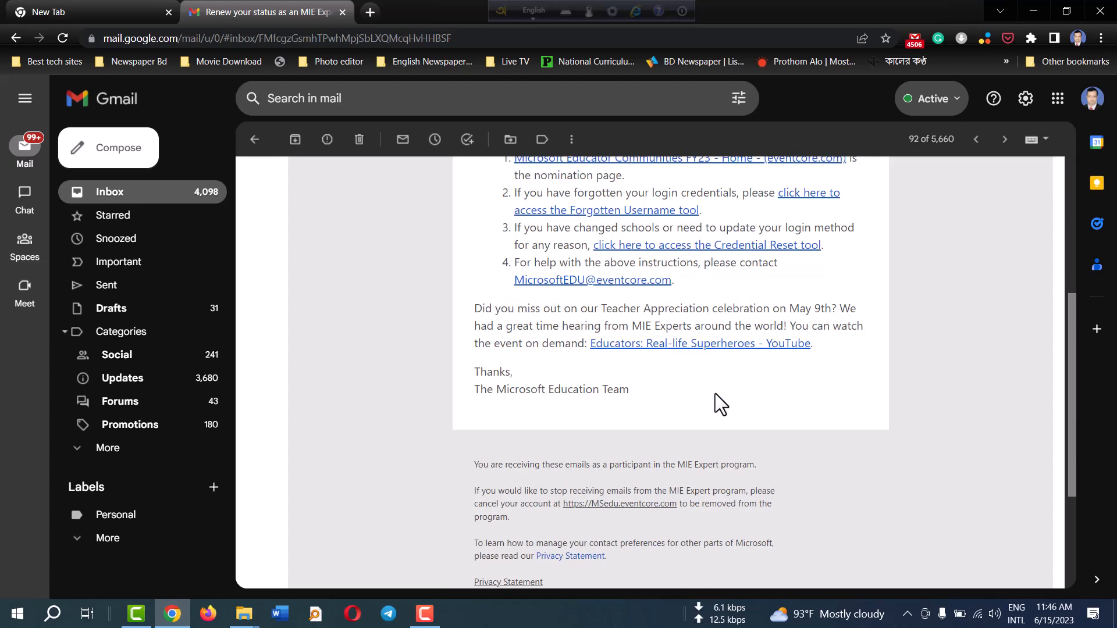
scroll(714, 393, up, 8)
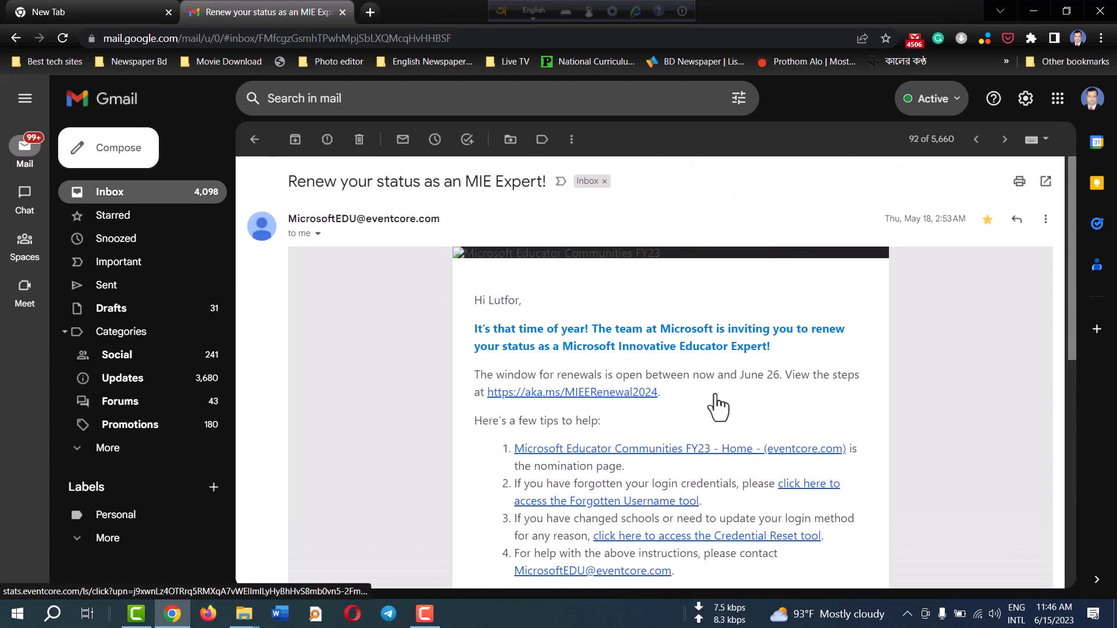
scroll(714, 395, down, 1)
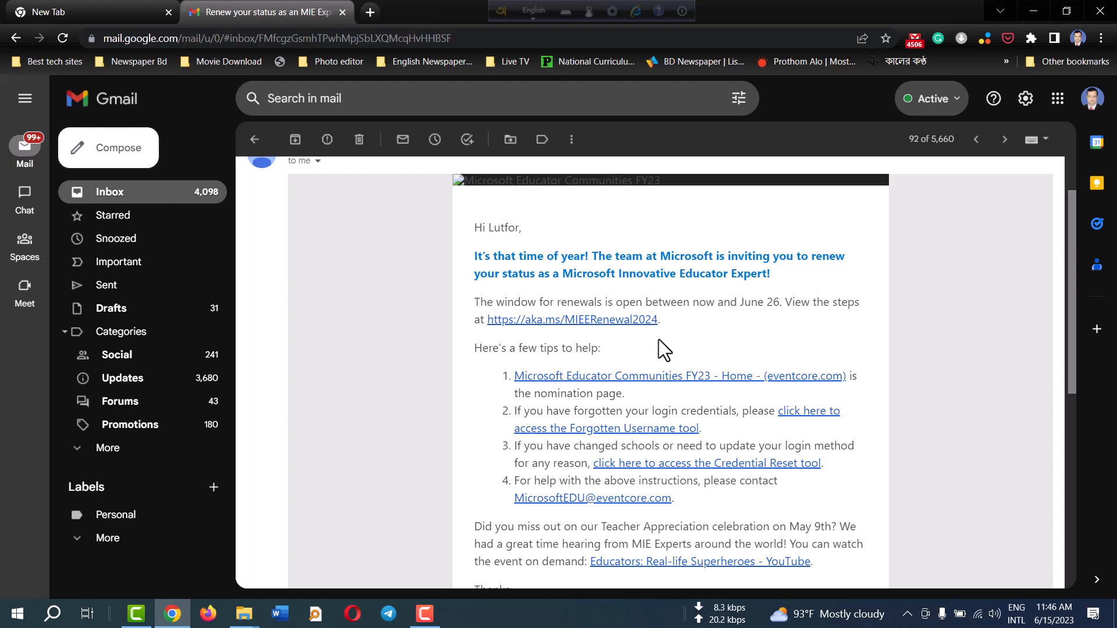
scroll(658, 340, down, 1)
scroll(666, 325, up, 1)
scroll(830, 334, down, 1)
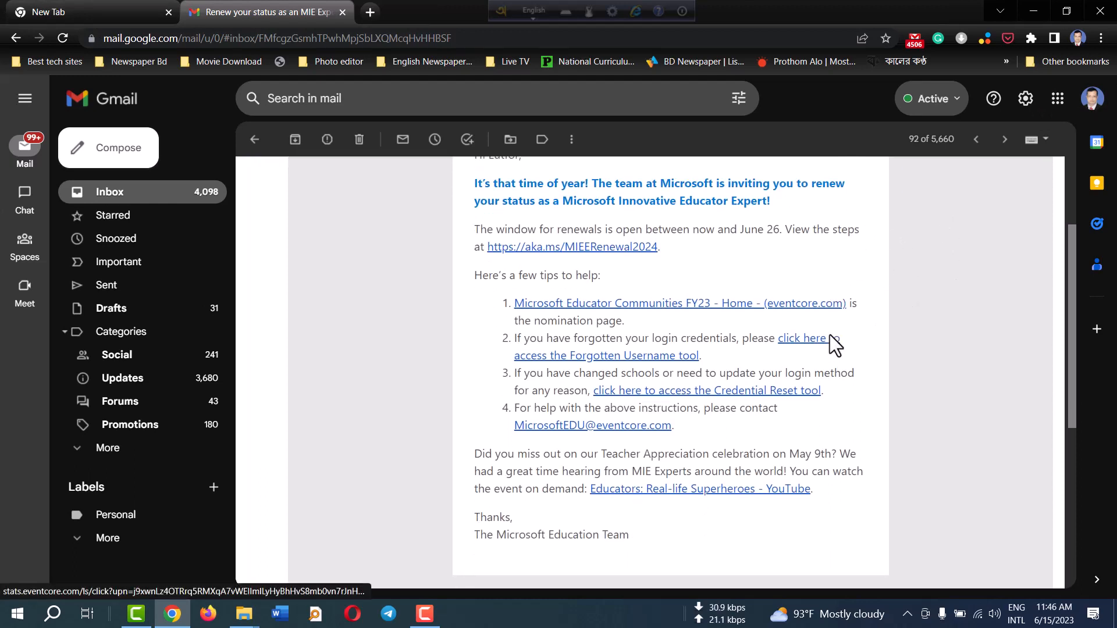
scroll(829, 336, up, 1)
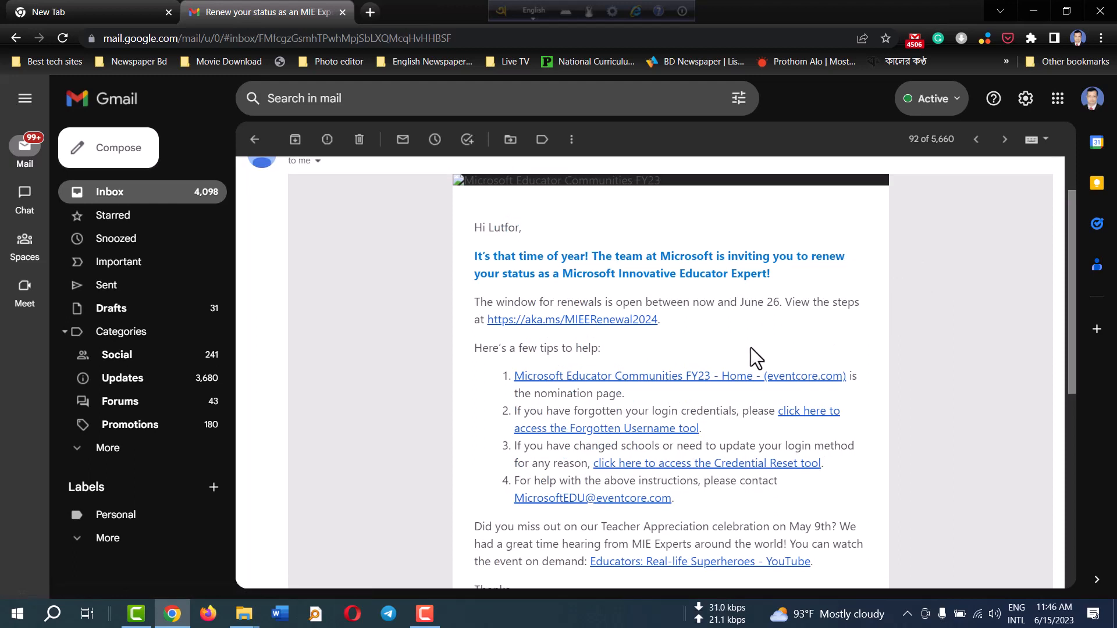
scroll(751, 347, up, 1)
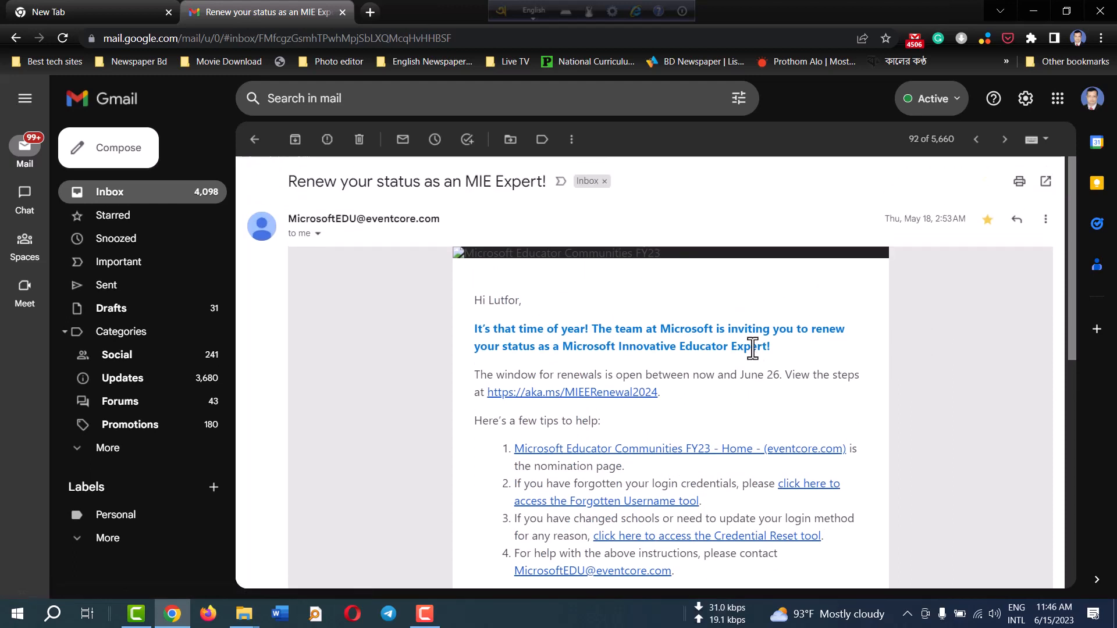
scroll(746, 349, down, 1)
scroll(746, 349, up, 2)
scroll(735, 350, down, 2)
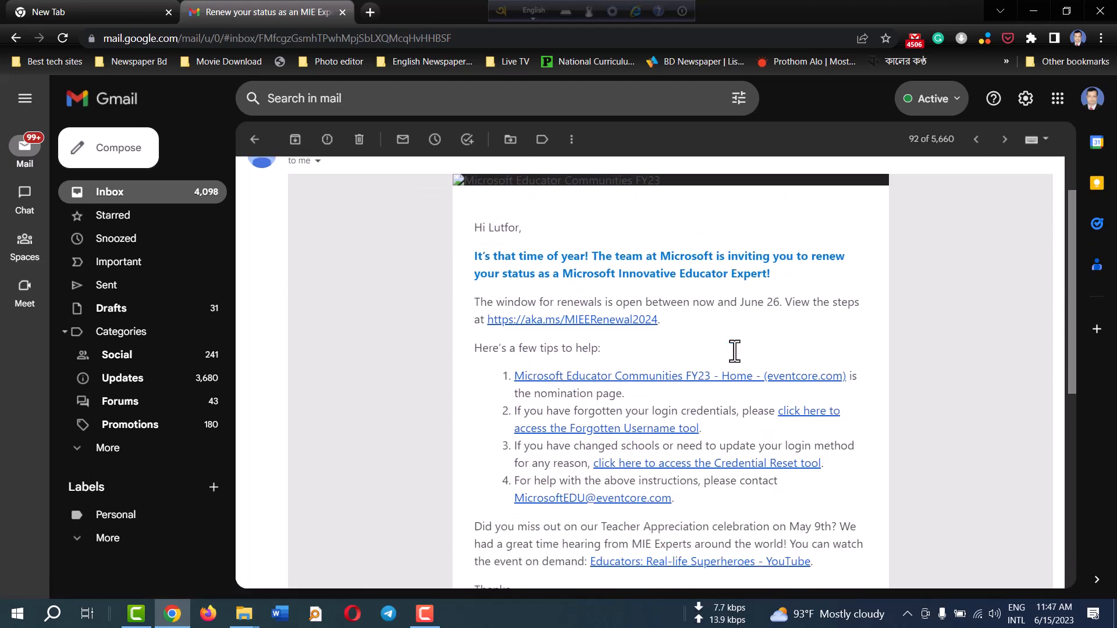
scroll(735, 351, up, 1)
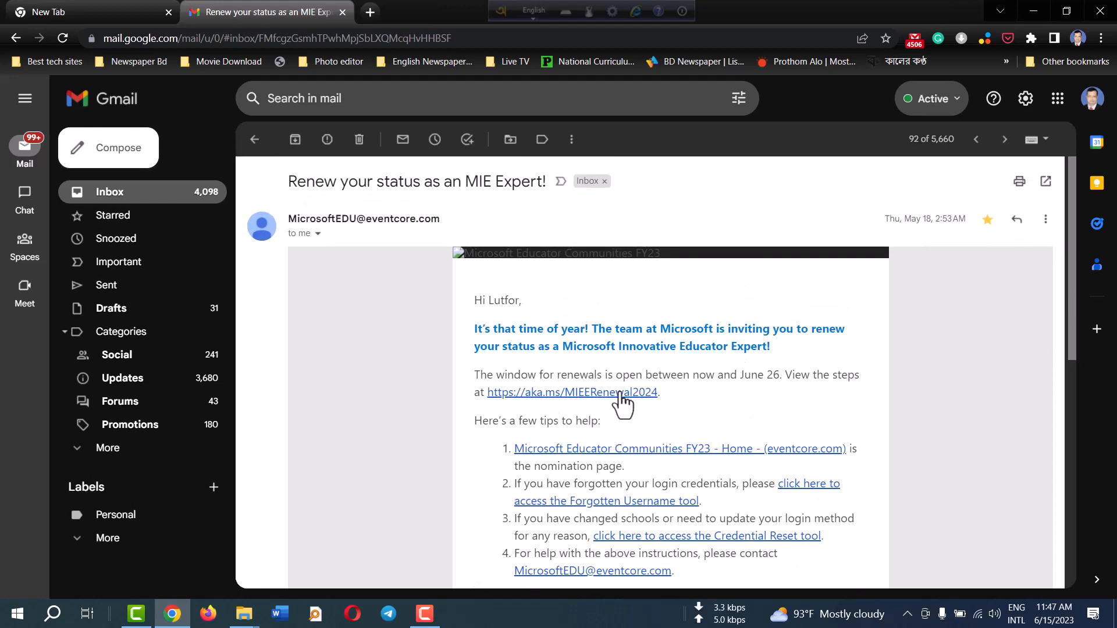
scroll(720, 375, down, 1)
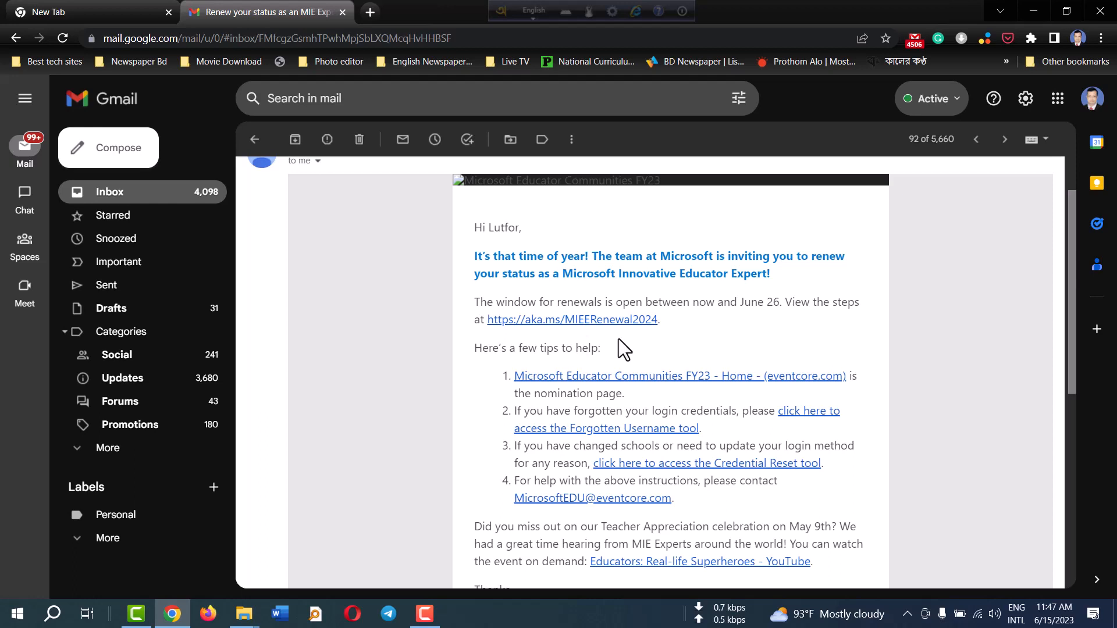
Open the MIEERenewal2024 steps link from the email and move the floating language bar clear of the browser tabs
click(603, 320)
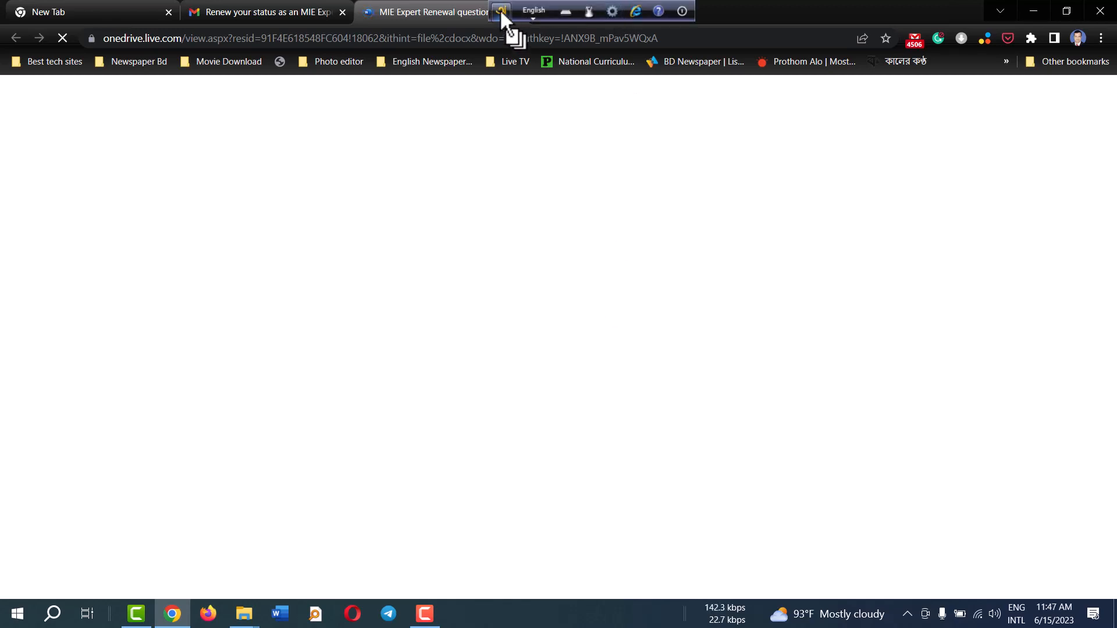
drag(501, 10, 629, 2)
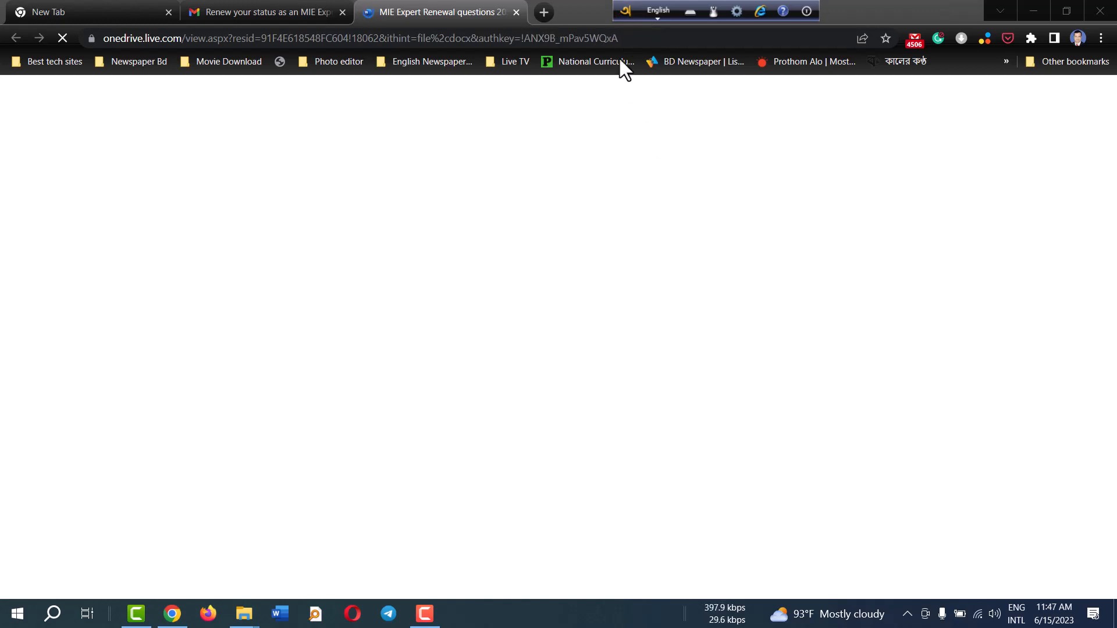
drag(624, 11, 608, 12)
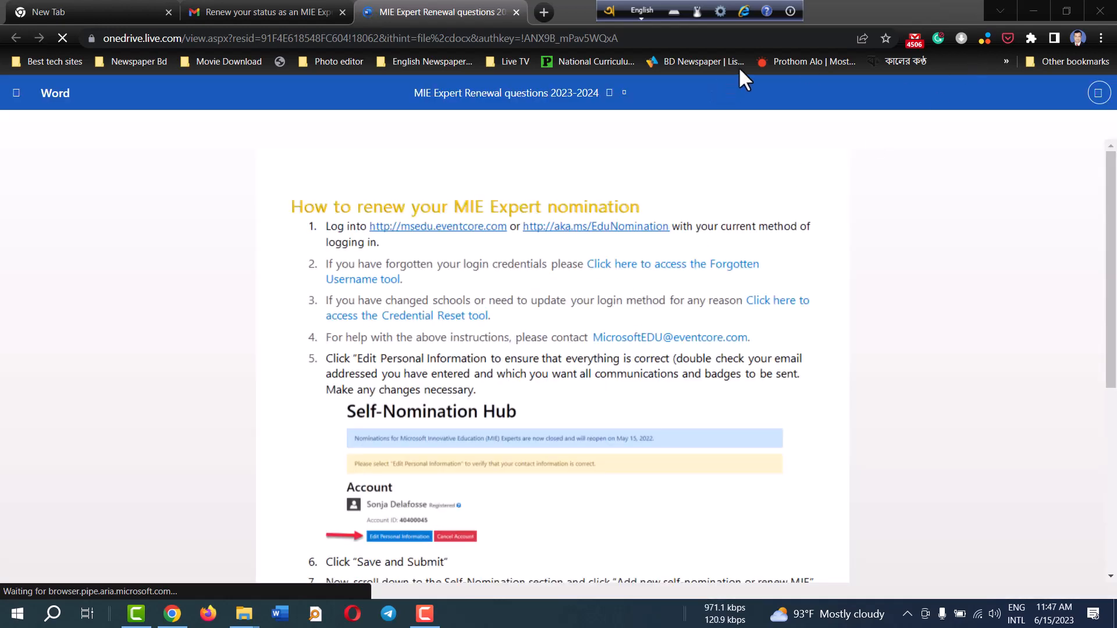
drag(609, 9, 650, 10)
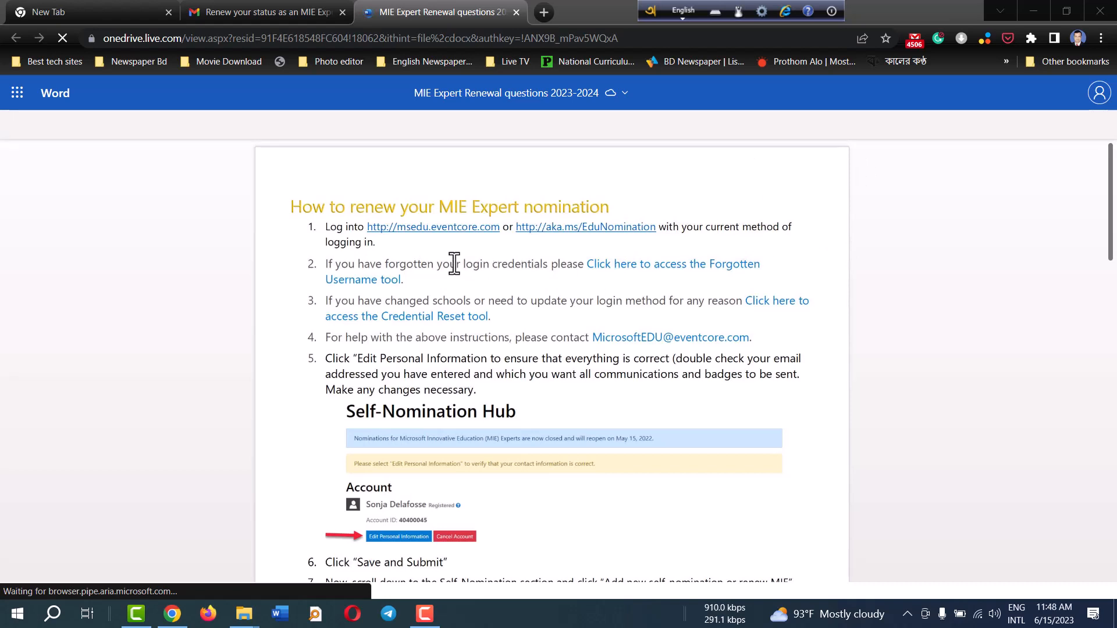
Open the msedu.eventcore.com site from the renewal guide and sign in to Microsoft Education Programs with a Microsoft account
click(426, 228)
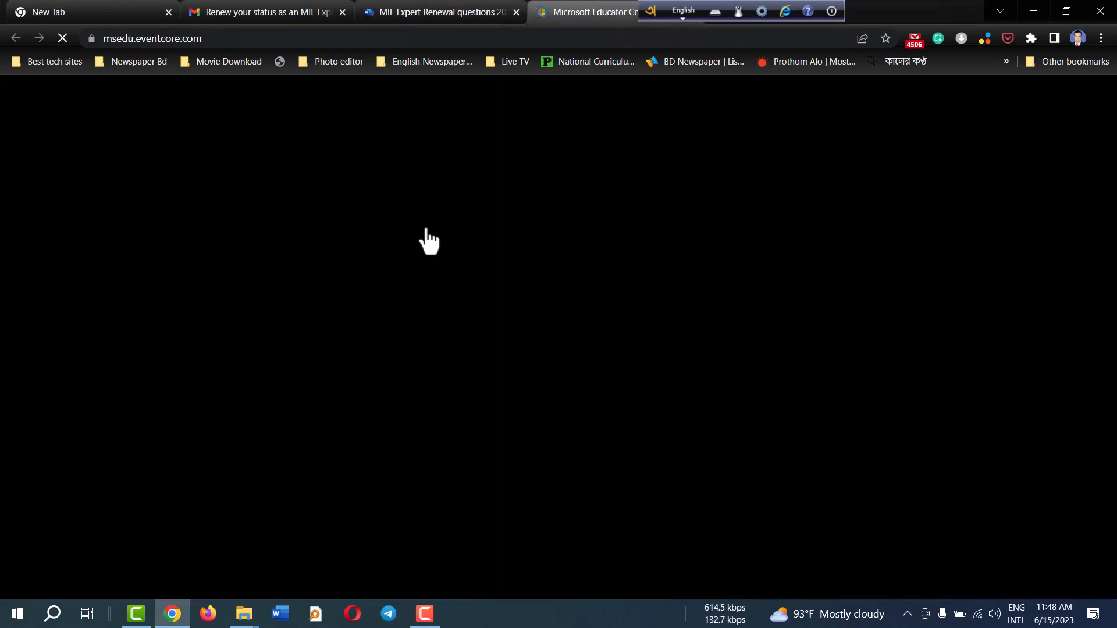
scroll(440, 238, down, 4)
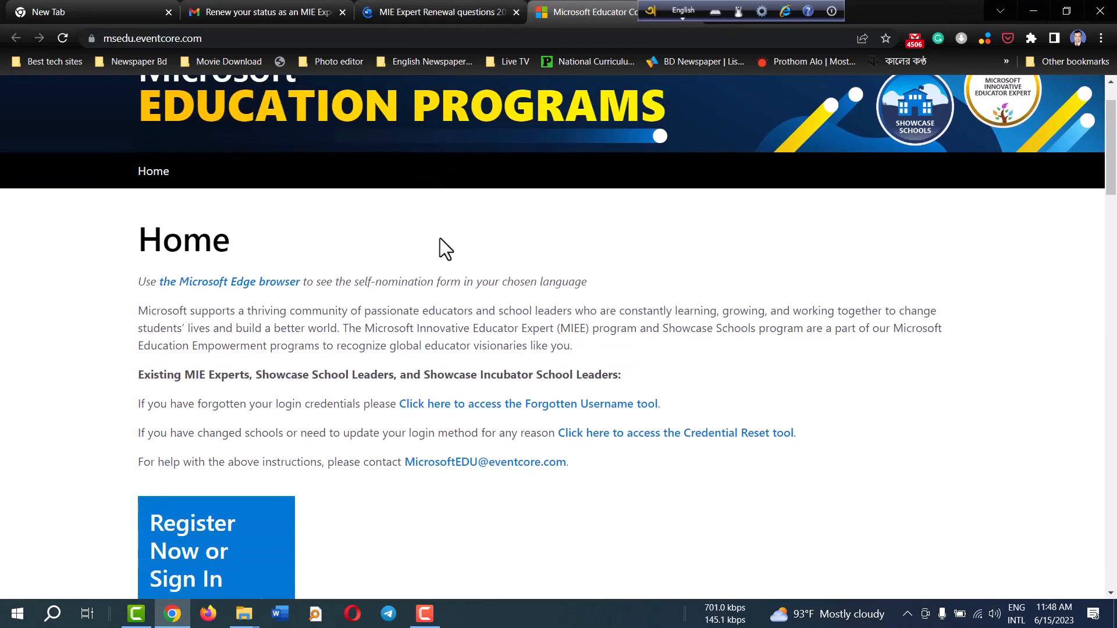
scroll(440, 238, up, 4)
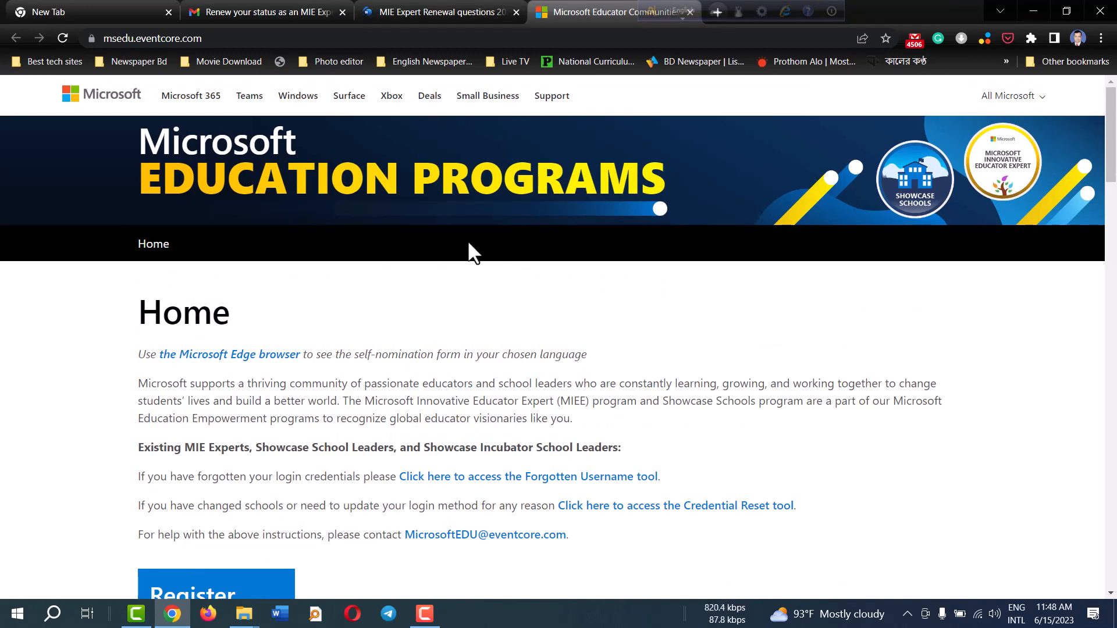
scroll(469, 245, down, 3)
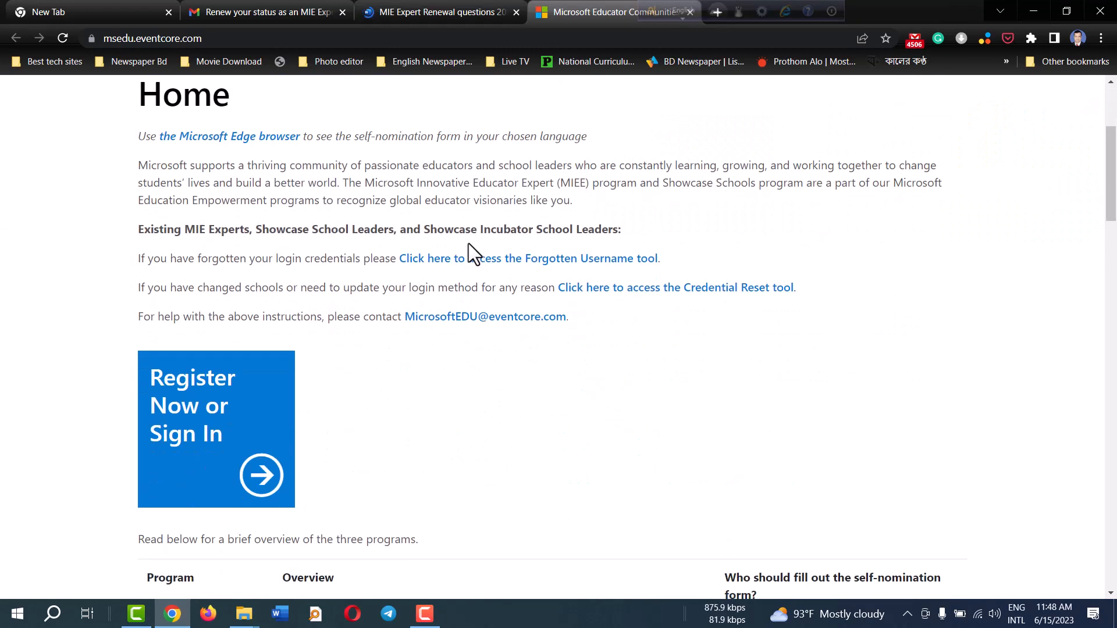
scroll(469, 243, down, 2)
scroll(469, 243, up, 1)
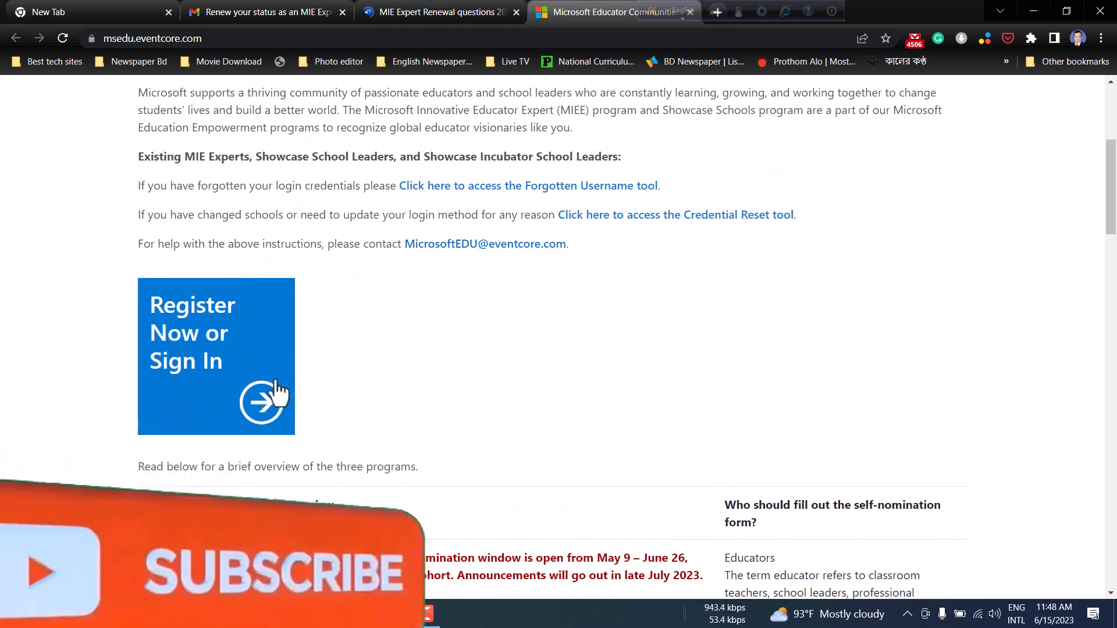
click(228, 384)
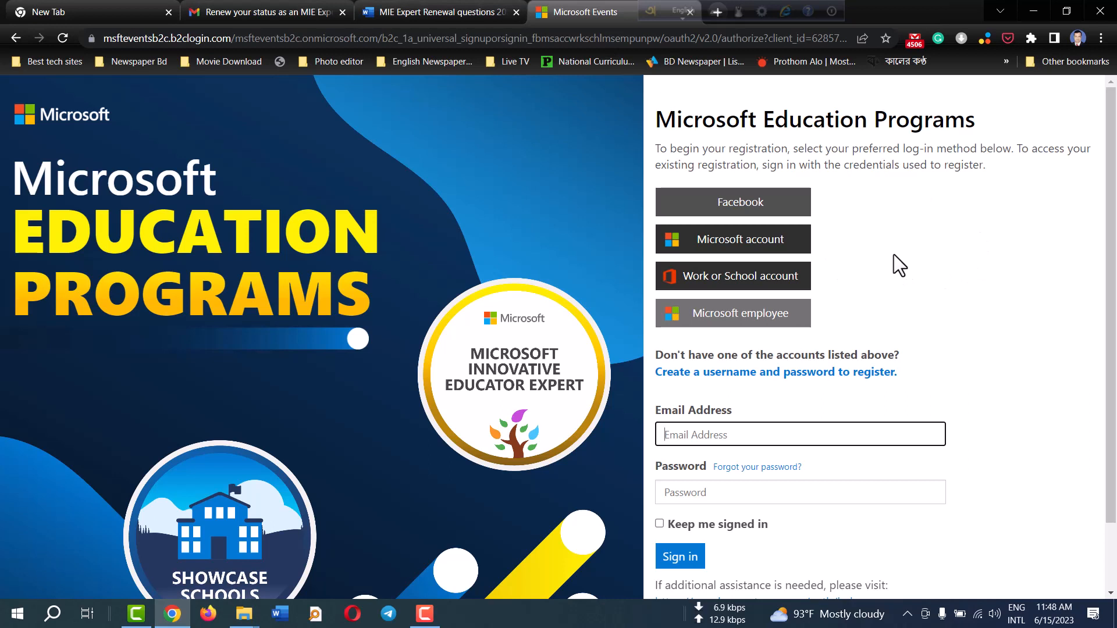
click(745, 240)
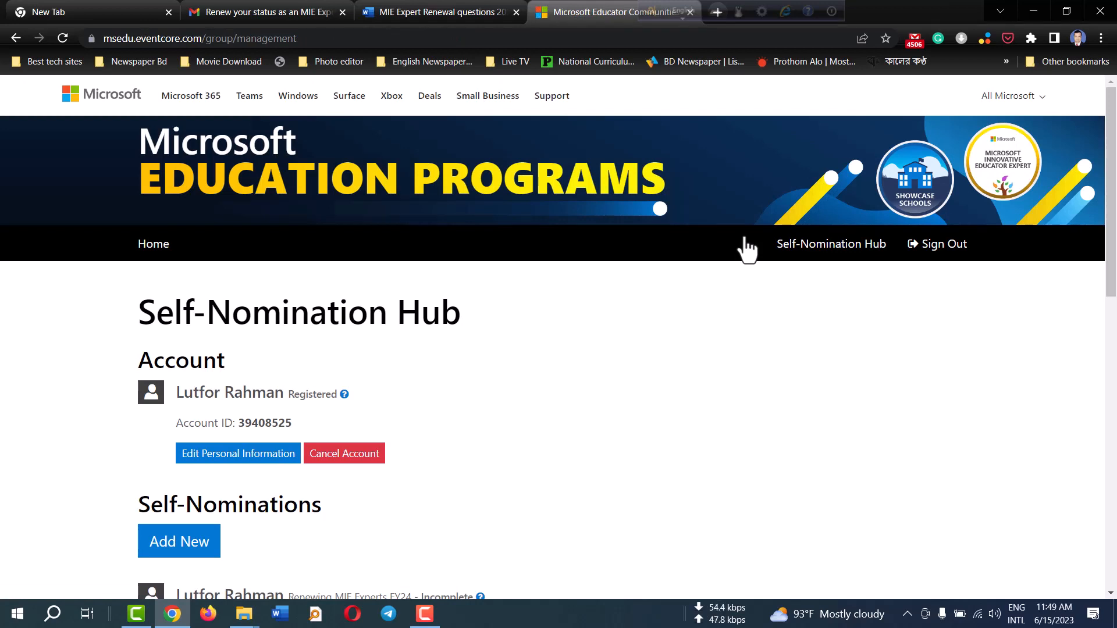
Review the Self-Nomination Hub entries and open the incomplete Renewing MIE Experts FY24 nomination for editing
scroll(470, 356, down, 1)
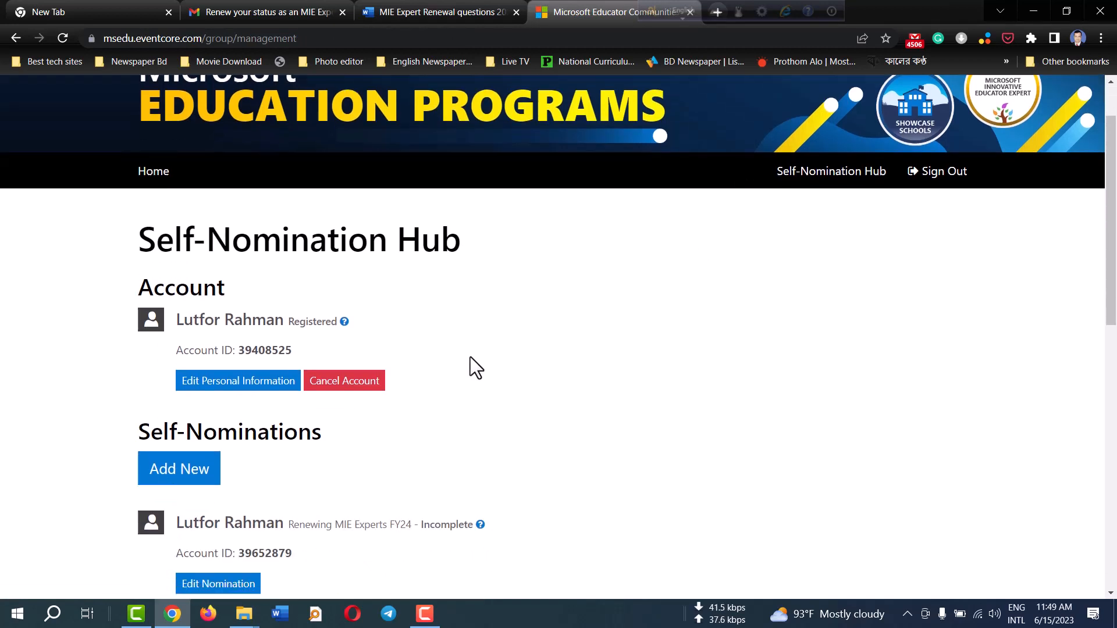
scroll(470, 357, down, 1)
scroll(475, 368, up, 1)
scroll(471, 359, down, 2)
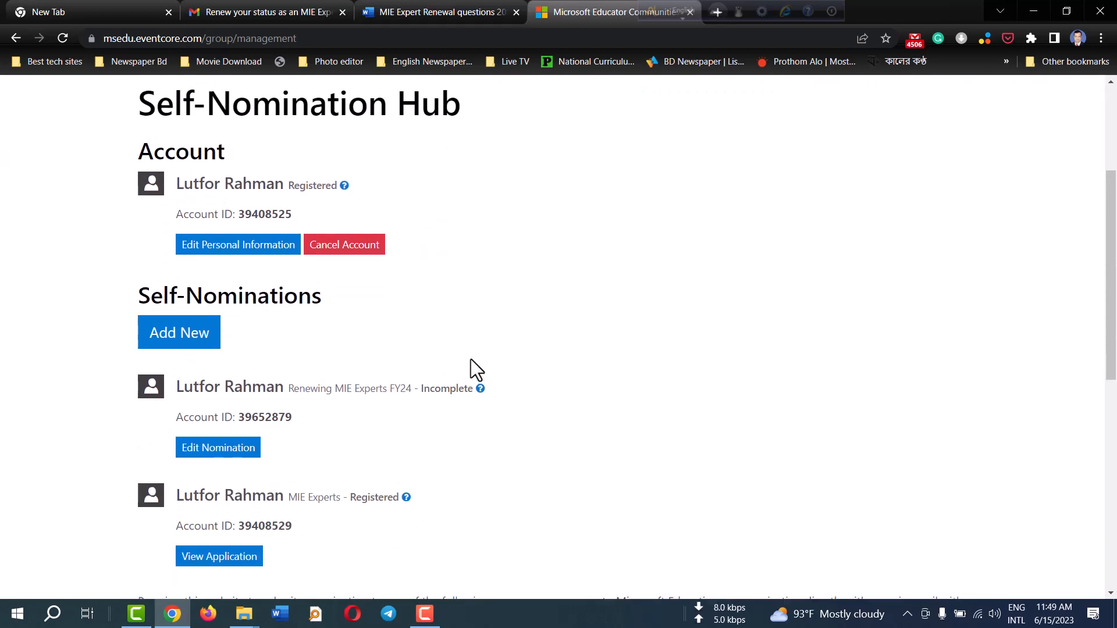
scroll(471, 359, up, 1)
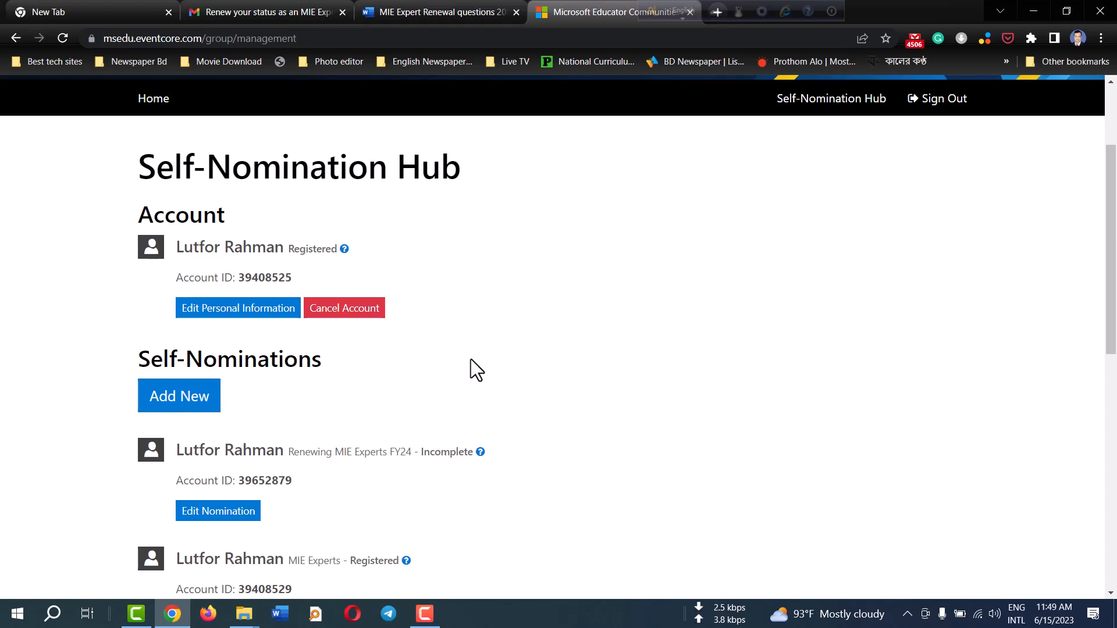
scroll(279, 390, down, 1)
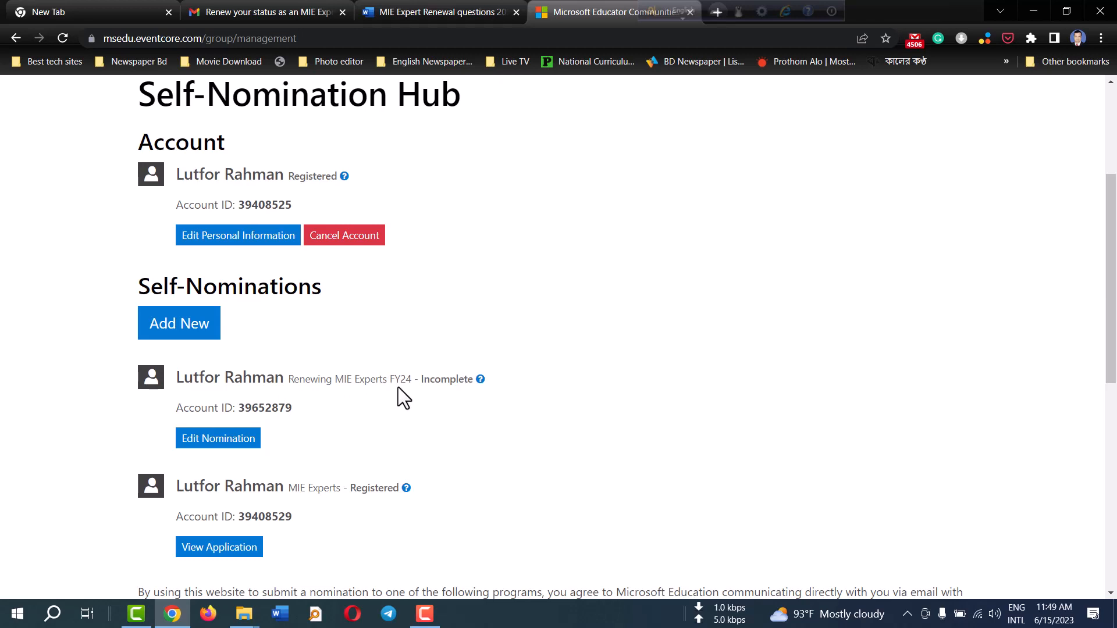
click(217, 440)
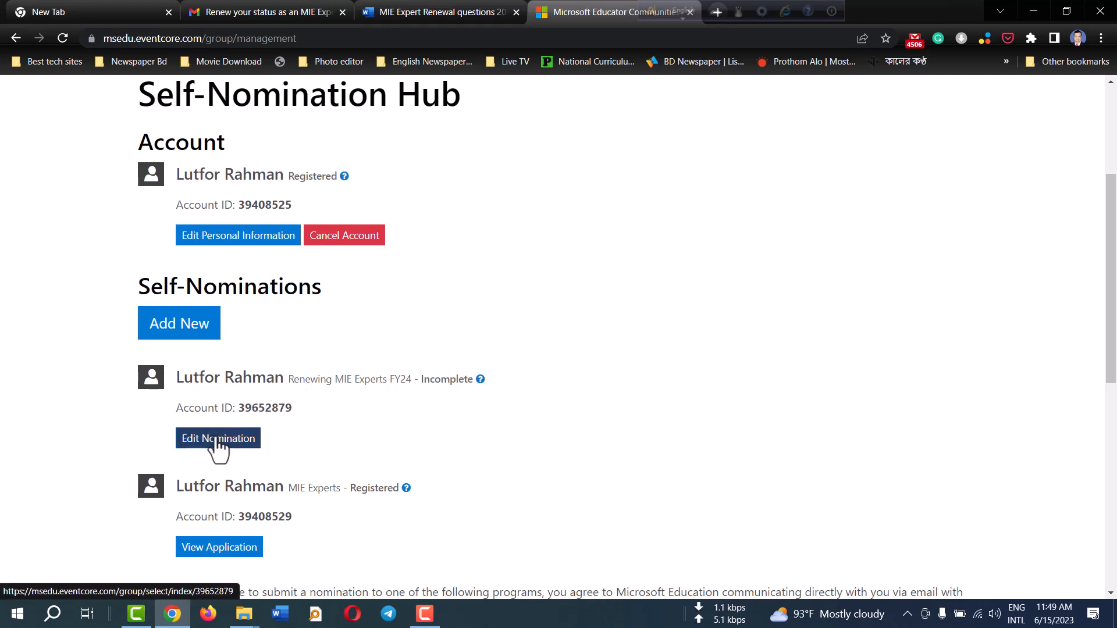
click(226, 443)
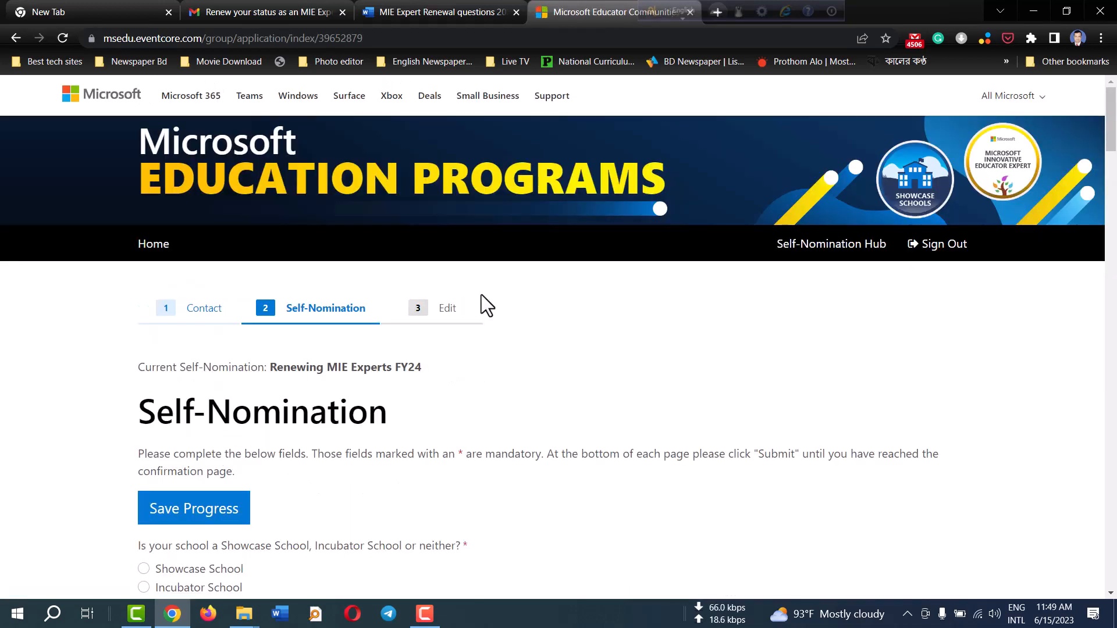
Review the form's opening questions on school type, school name and the age ranges taught
scroll(483, 296, down, 2)
scroll(485, 298, up, 2)
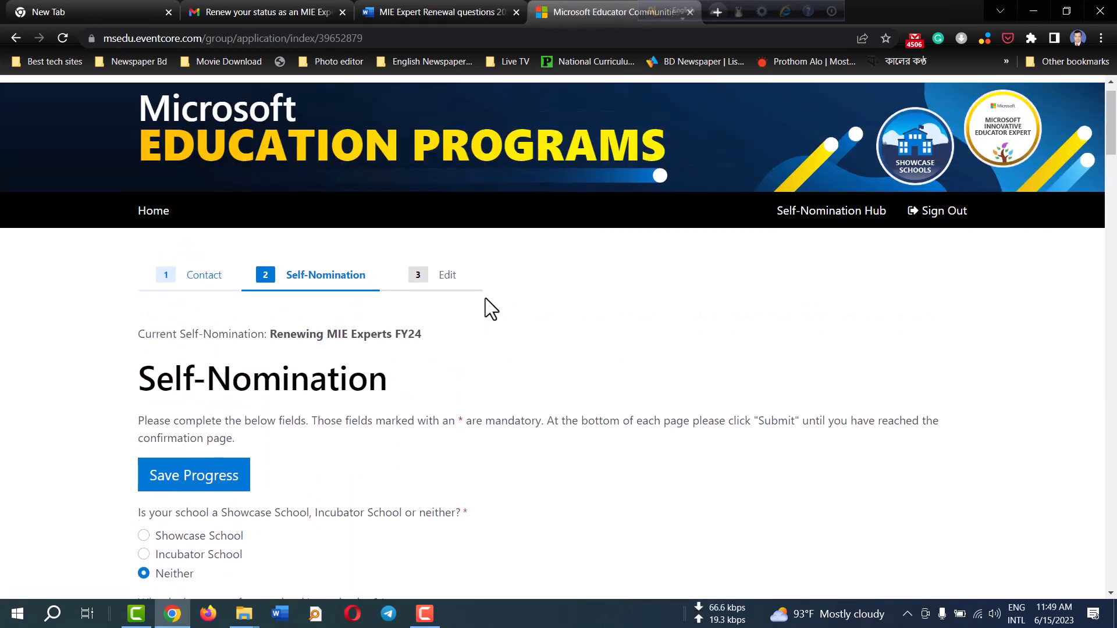
scroll(487, 308, down, 1)
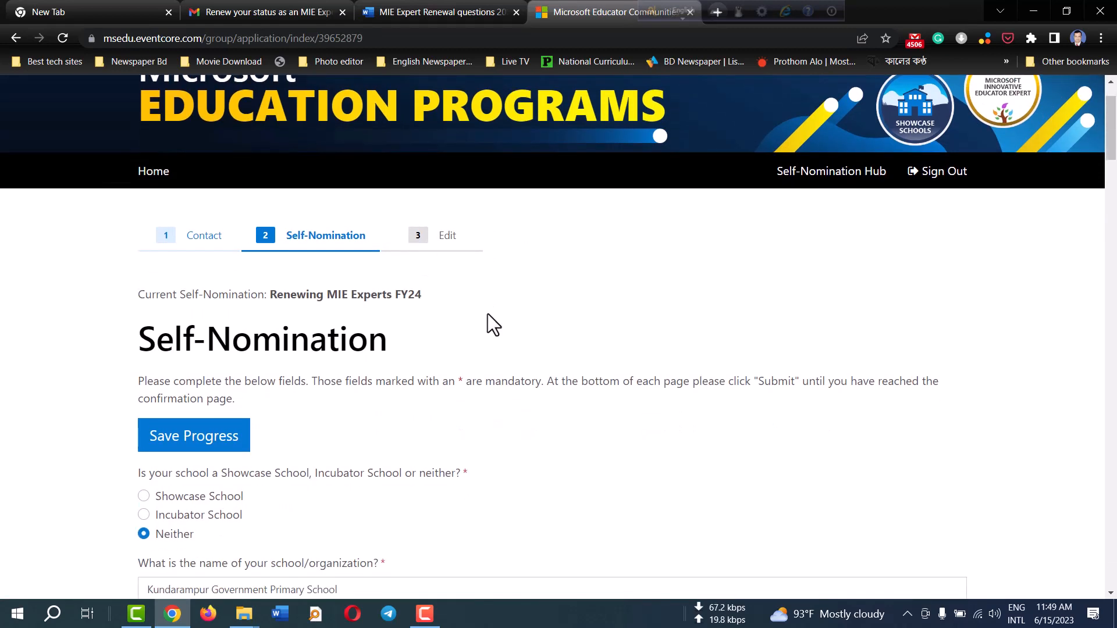
scroll(491, 329, down, 2)
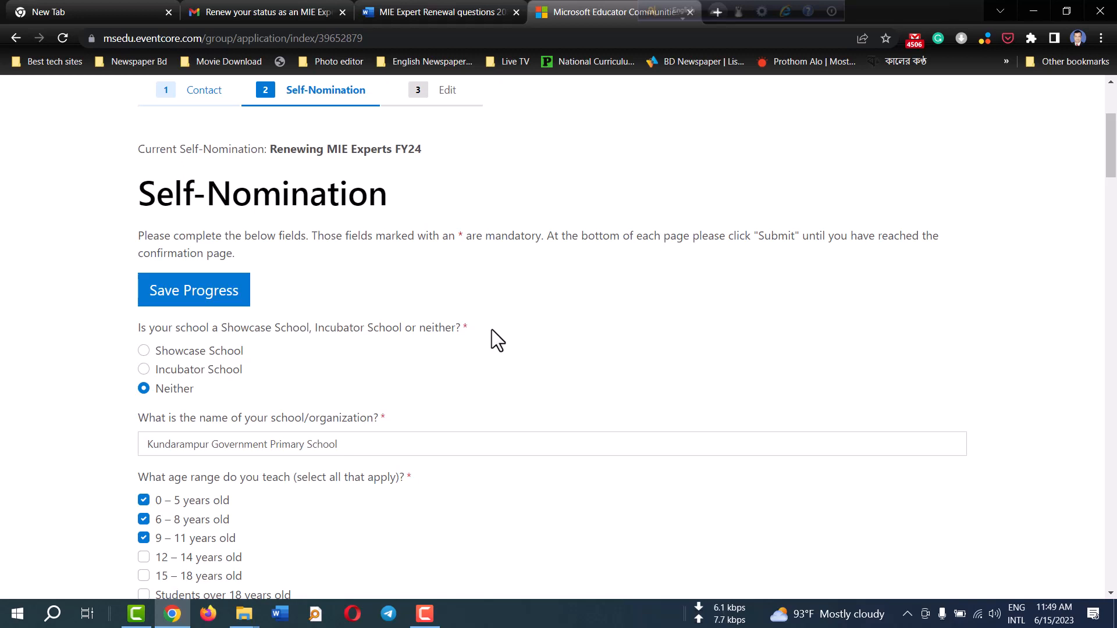
scroll(471, 351, down, 1)
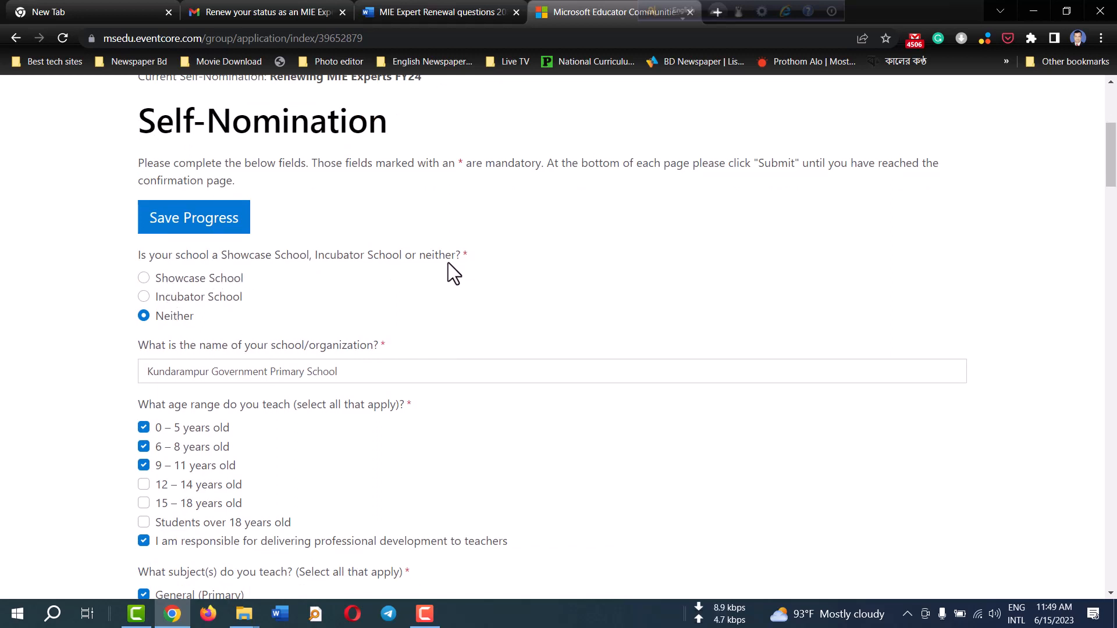
scroll(447, 263, down, 1)
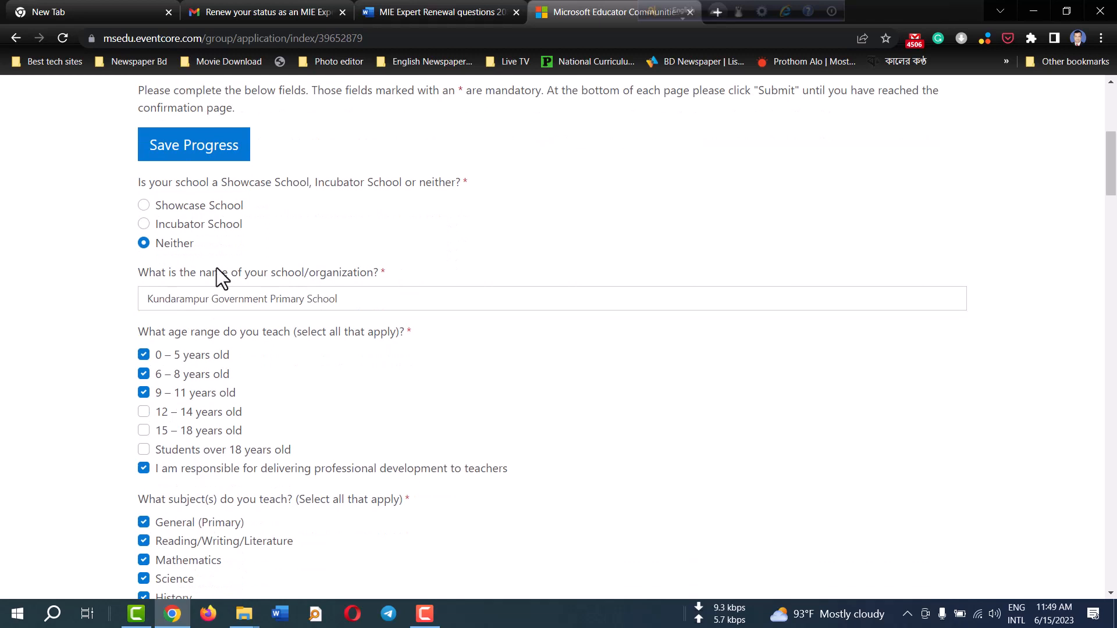
scroll(295, 265, down, 1)
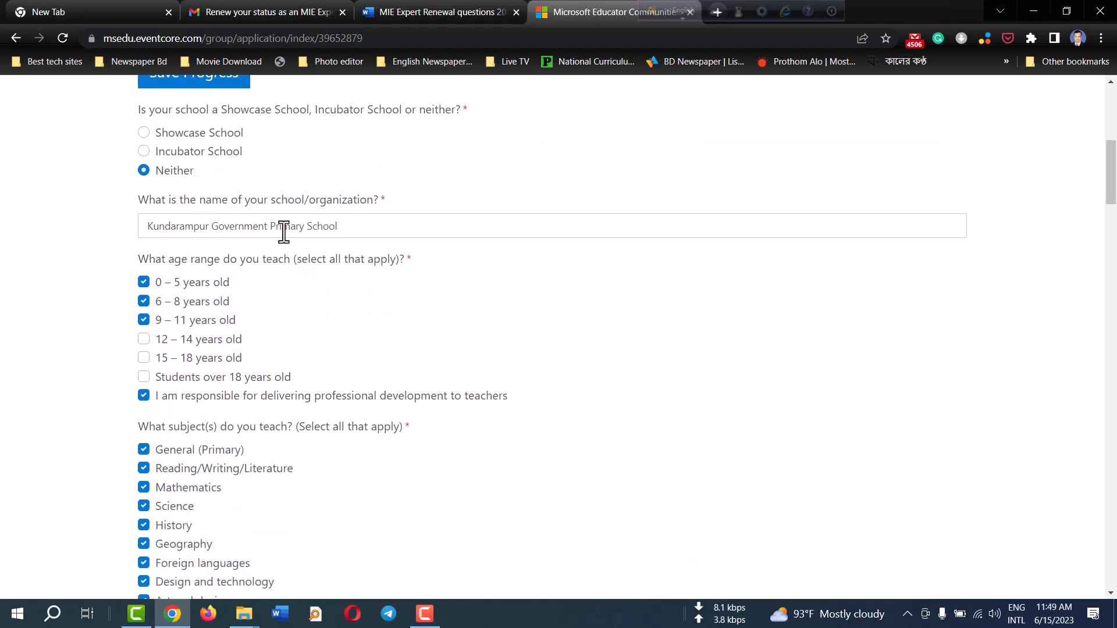
scroll(272, 280, down, 1)
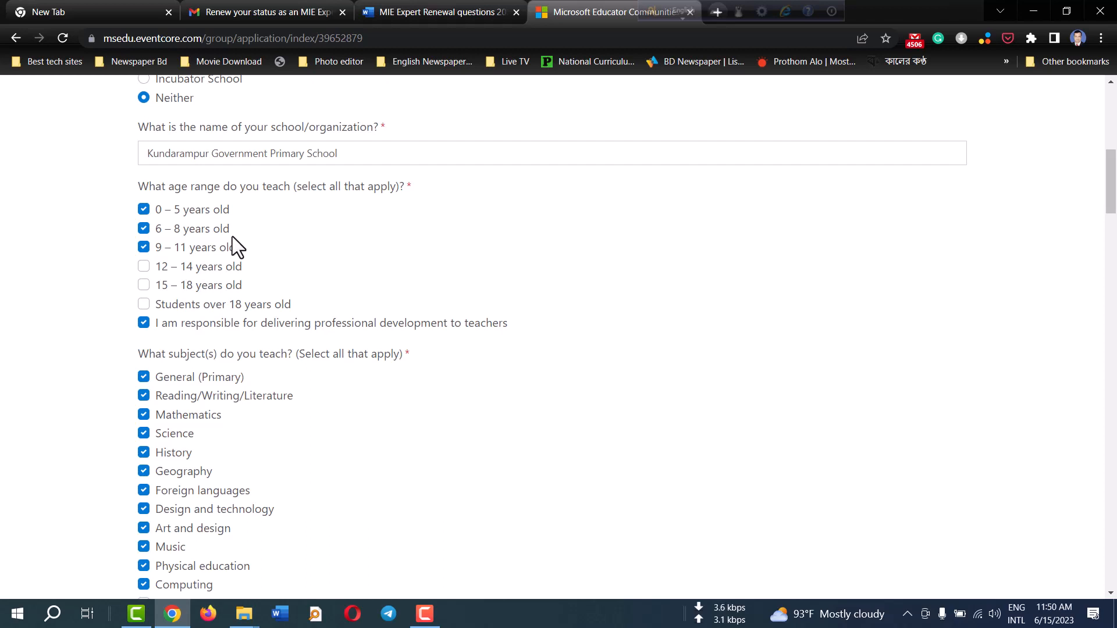
Check the answers on subjects taught, student internet access at school and home, and the technology students use for learning
scroll(245, 233, down, 1)
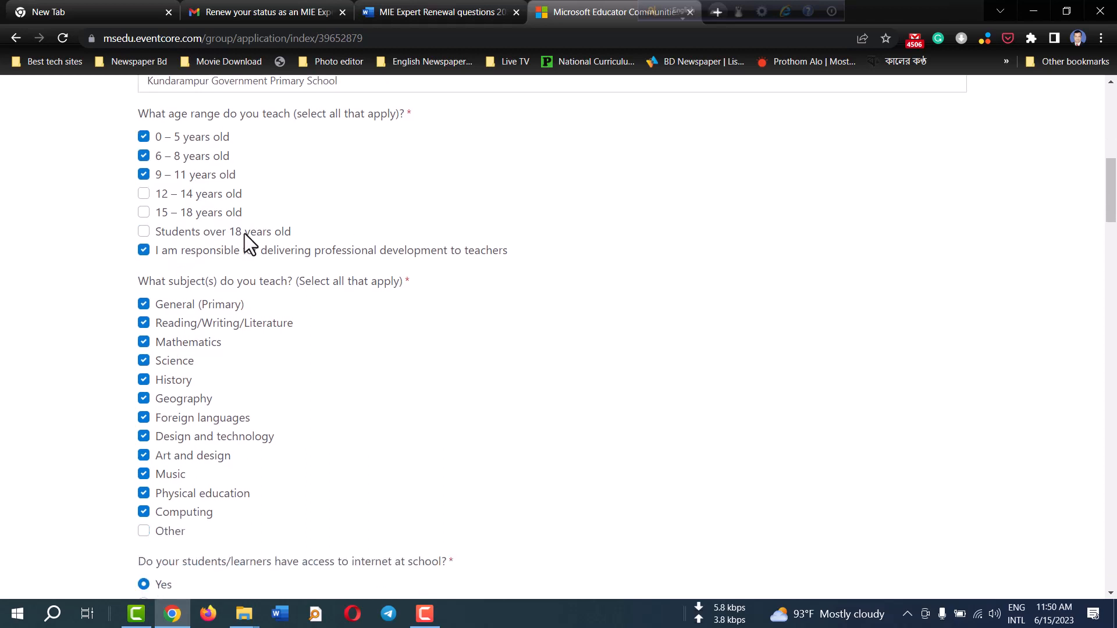
scroll(244, 233, down, 1)
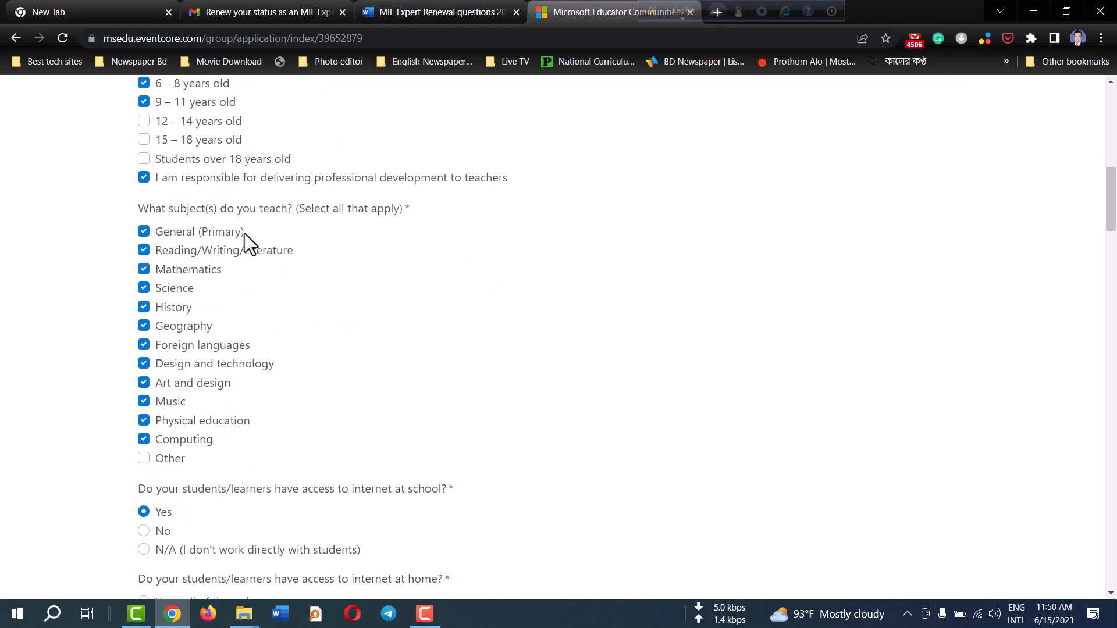
scroll(245, 232, down, 2)
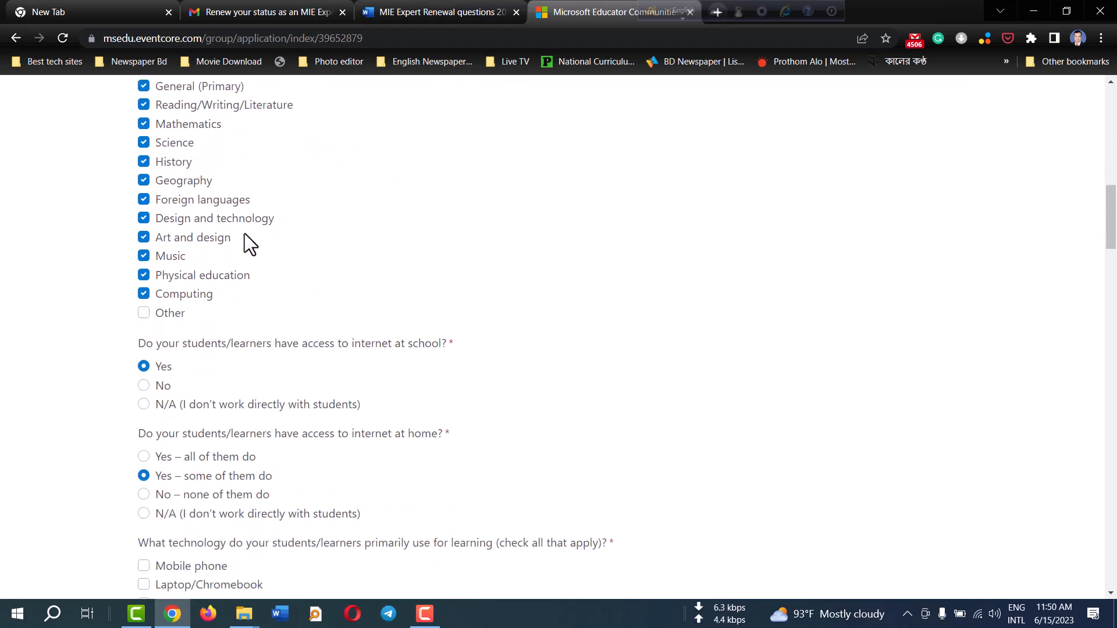
scroll(244, 233, down, 2)
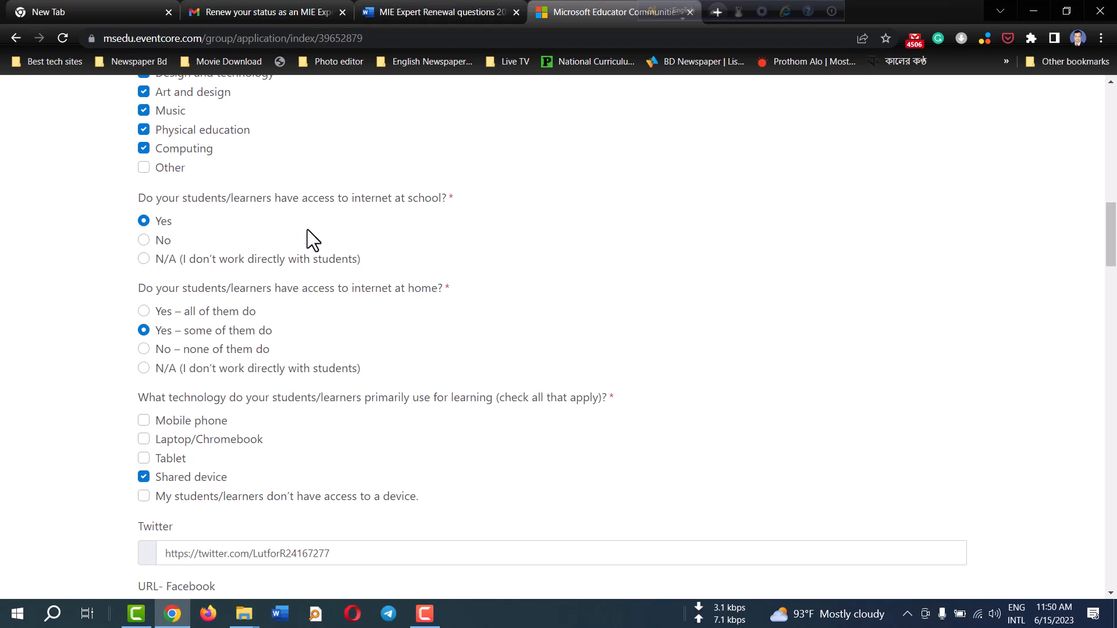
scroll(307, 230, down, 1)
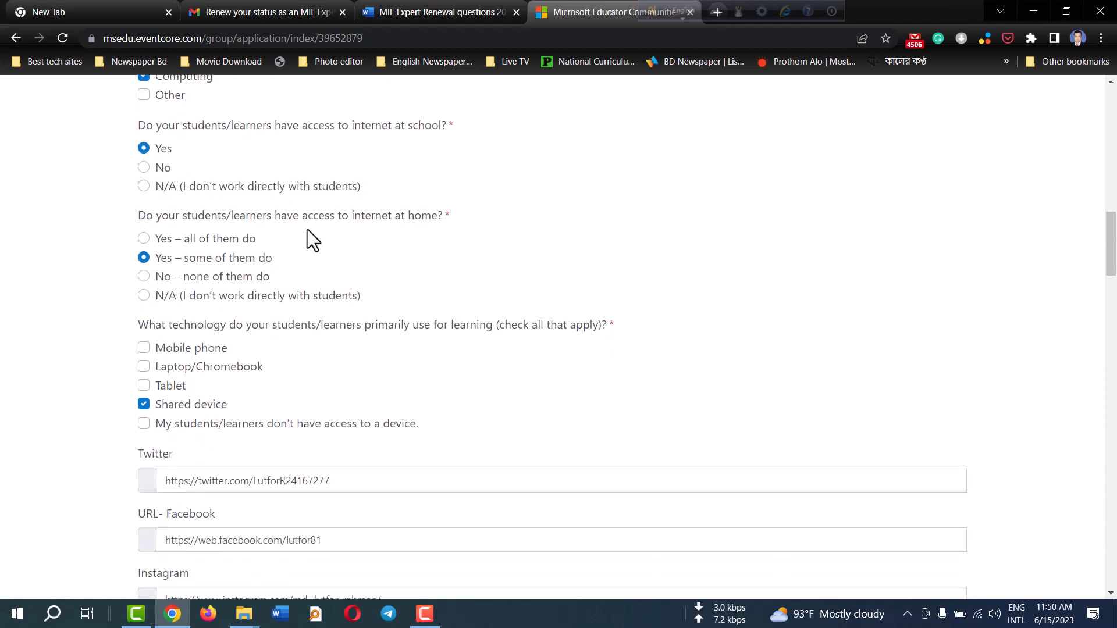
scroll(308, 229, down, 1)
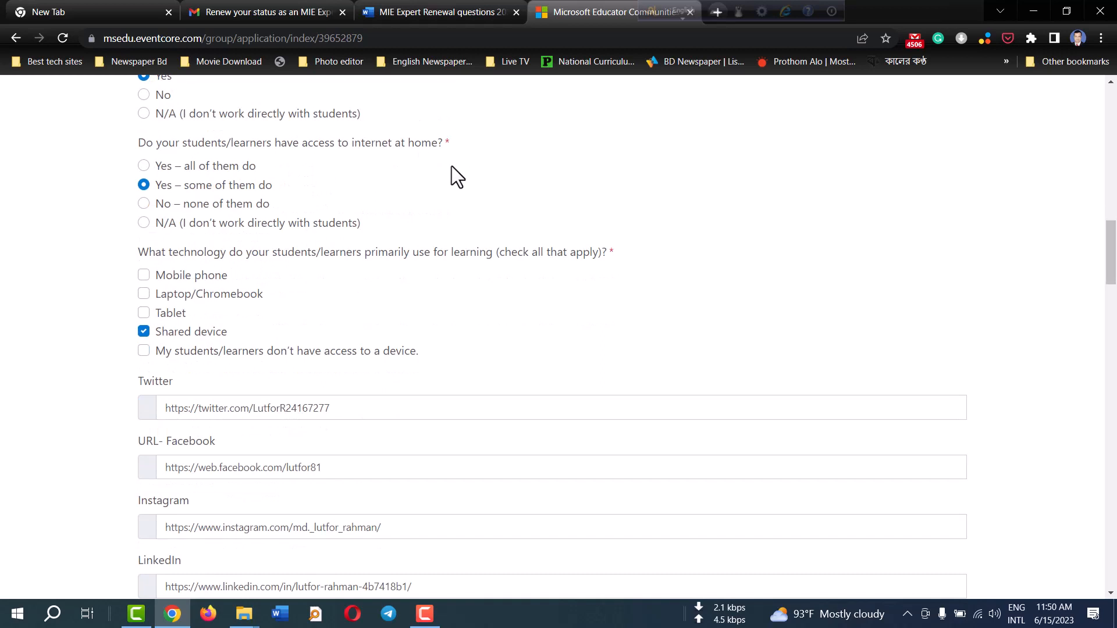
scroll(386, 174, down, 1)
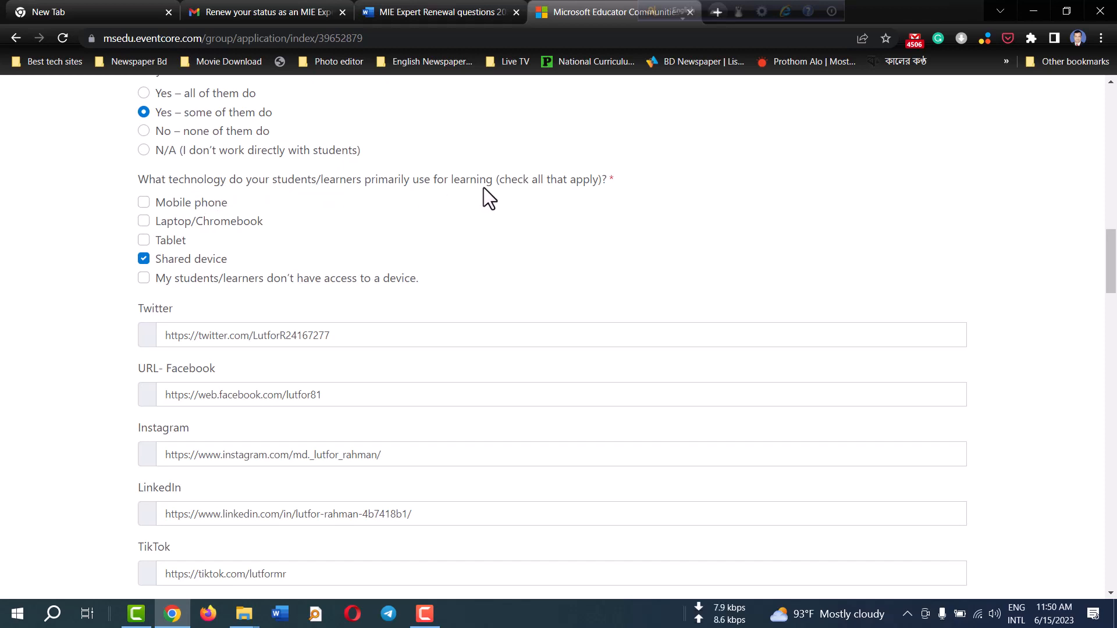
Go over the social media, YouTube channel and blog link fields, through to the Twitter followers question
scroll(438, 215, down, 3)
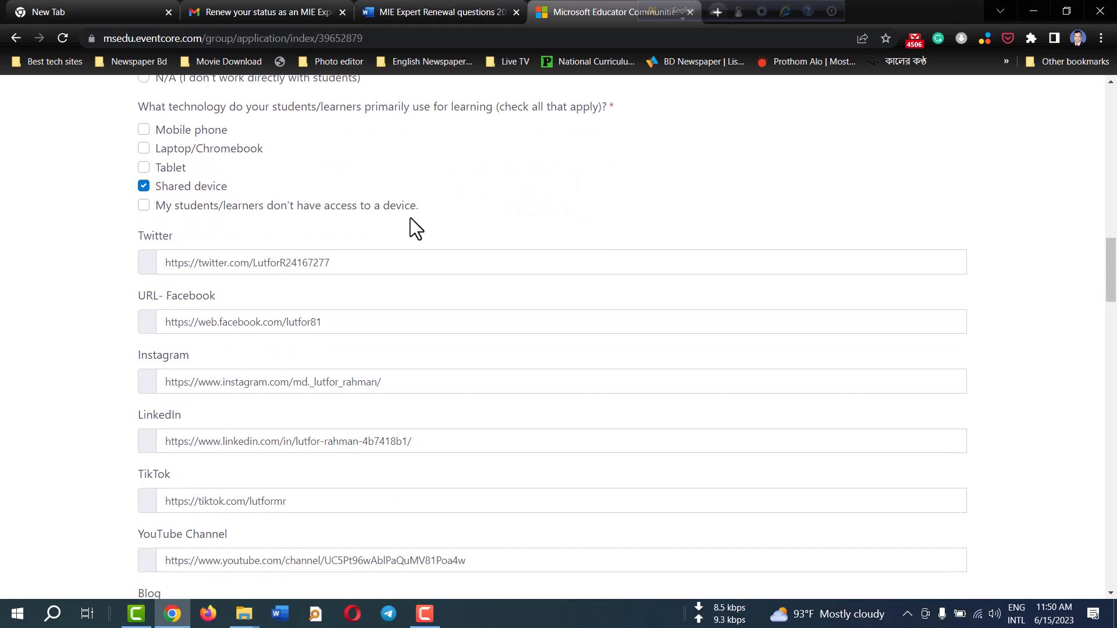
scroll(399, 227, down, 2)
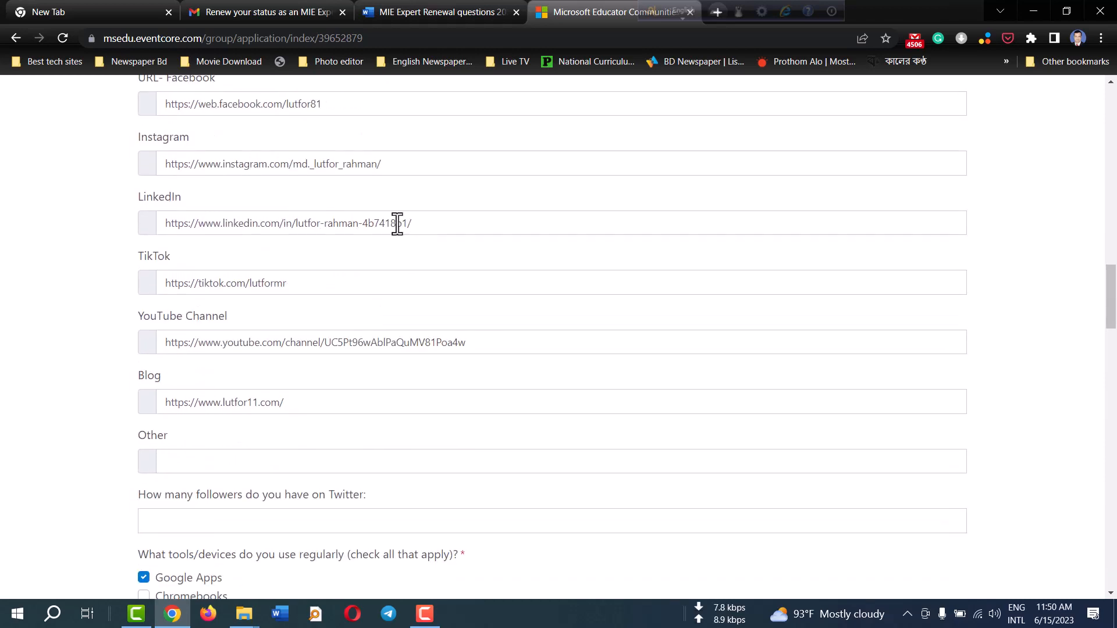
scroll(424, 330, up, 2)
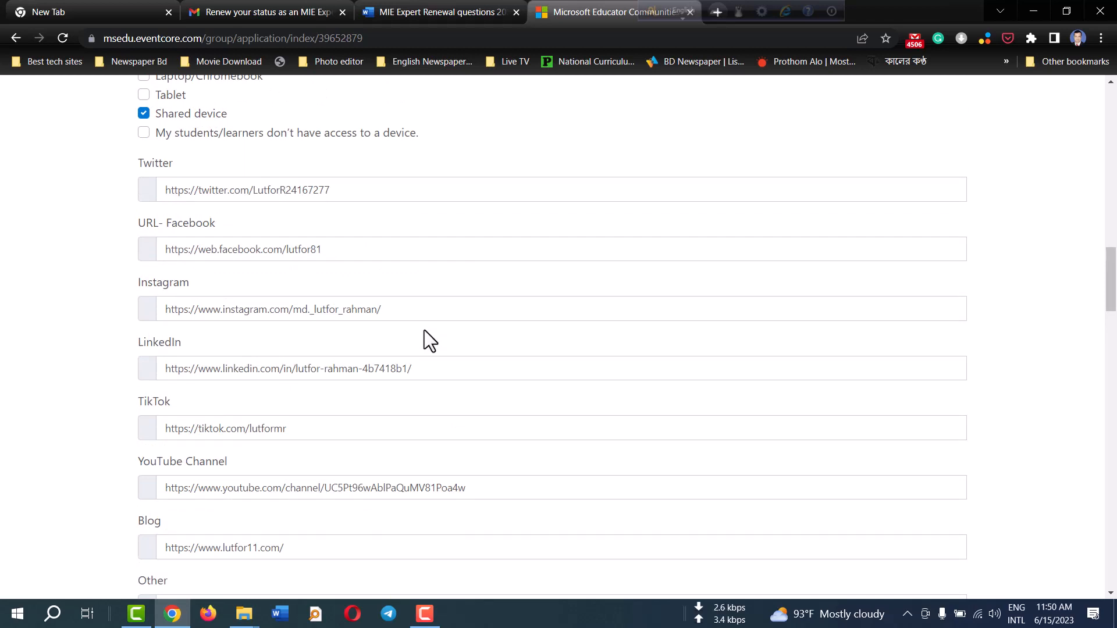
scroll(424, 330, down, 1)
scroll(424, 330, up, 1)
scroll(292, 256, up, 1)
scroll(292, 268, down, 1)
scroll(277, 346, down, 2)
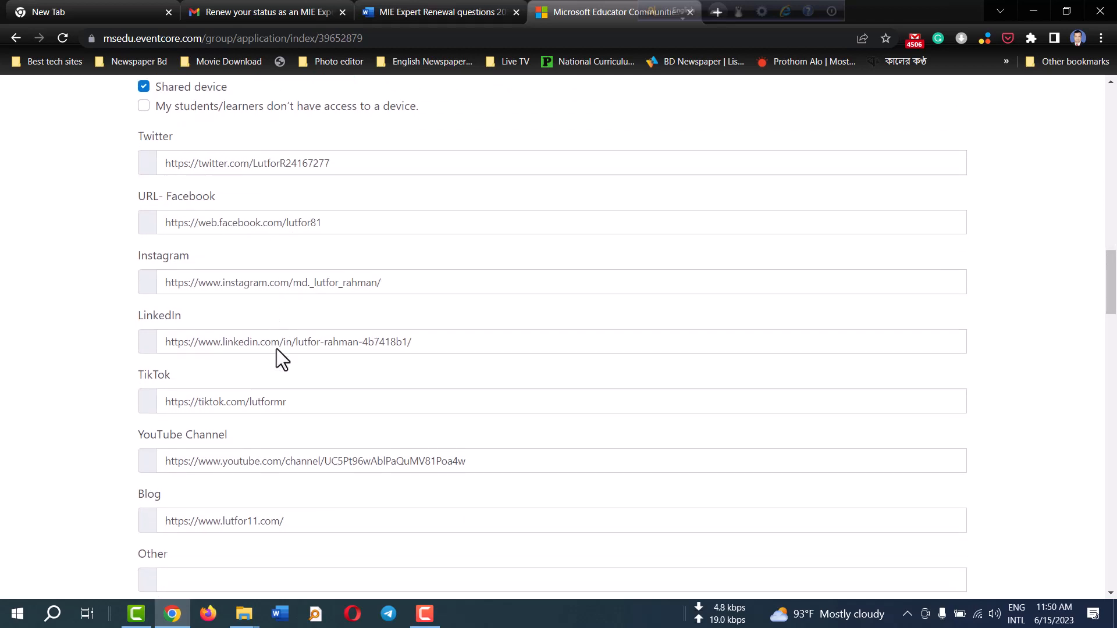
scroll(276, 352, down, 1)
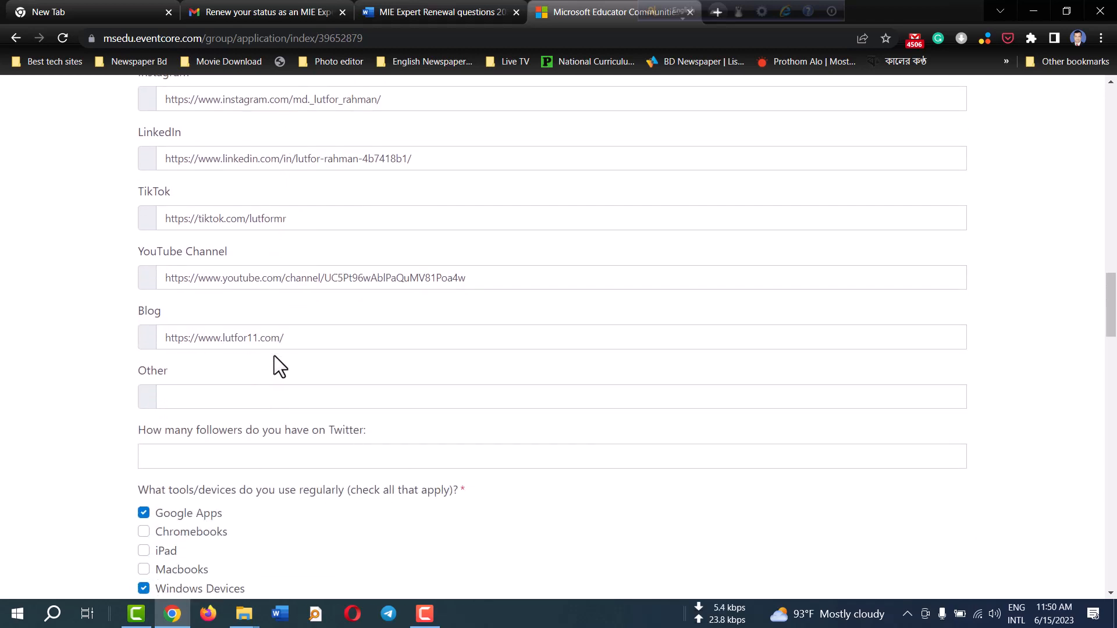
scroll(420, 413, up, 5)
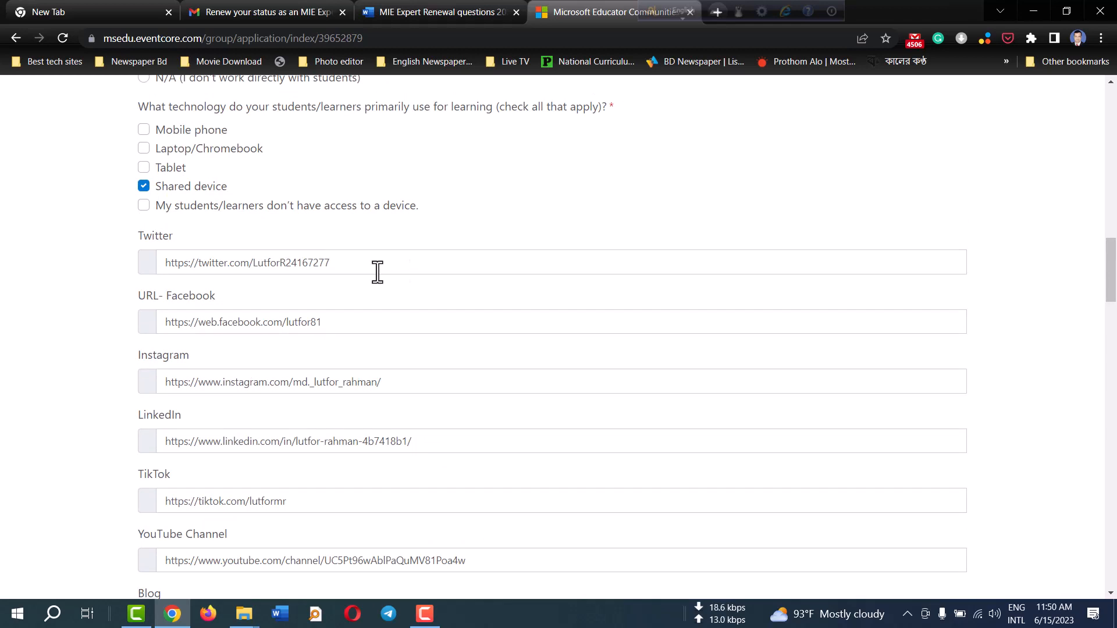
scroll(378, 272, down, 1)
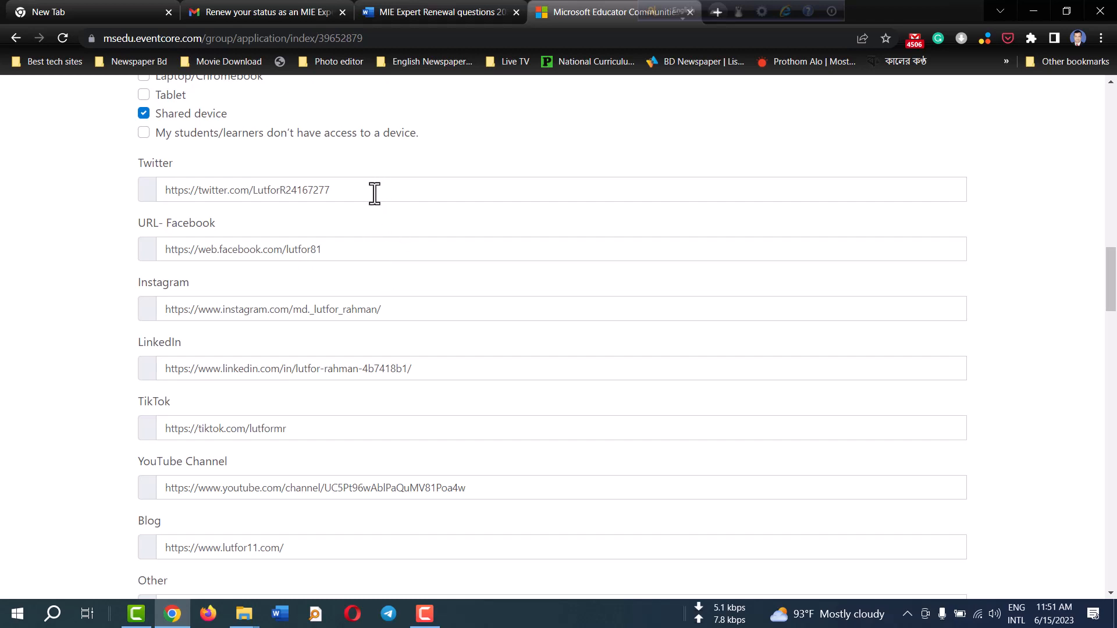
scroll(368, 232, down, 1)
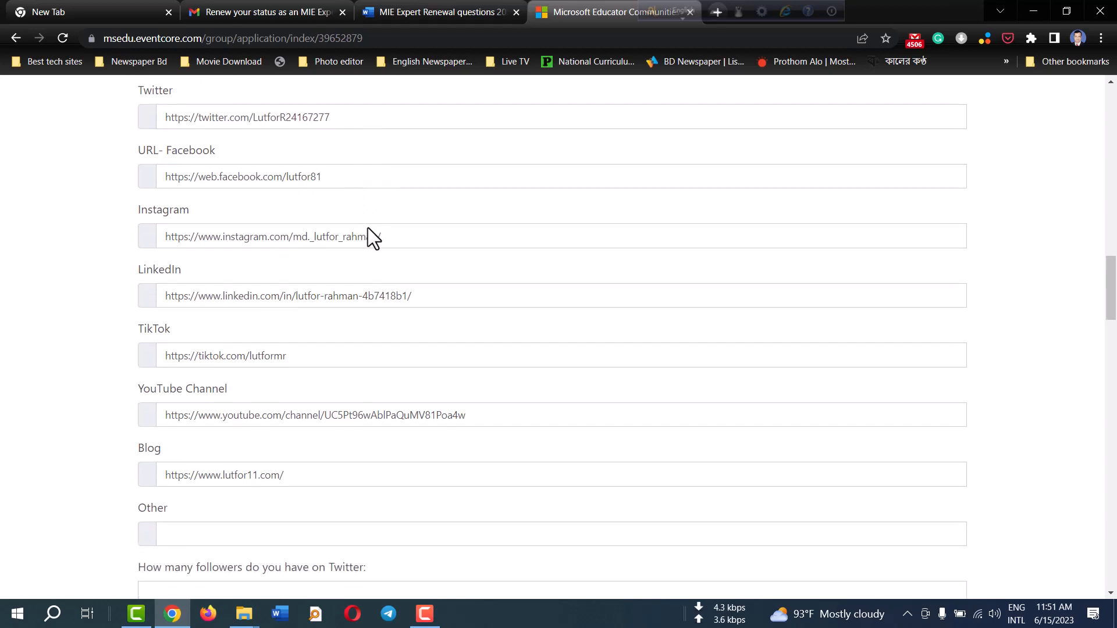
scroll(369, 232, down, 1)
scroll(366, 233, down, 1)
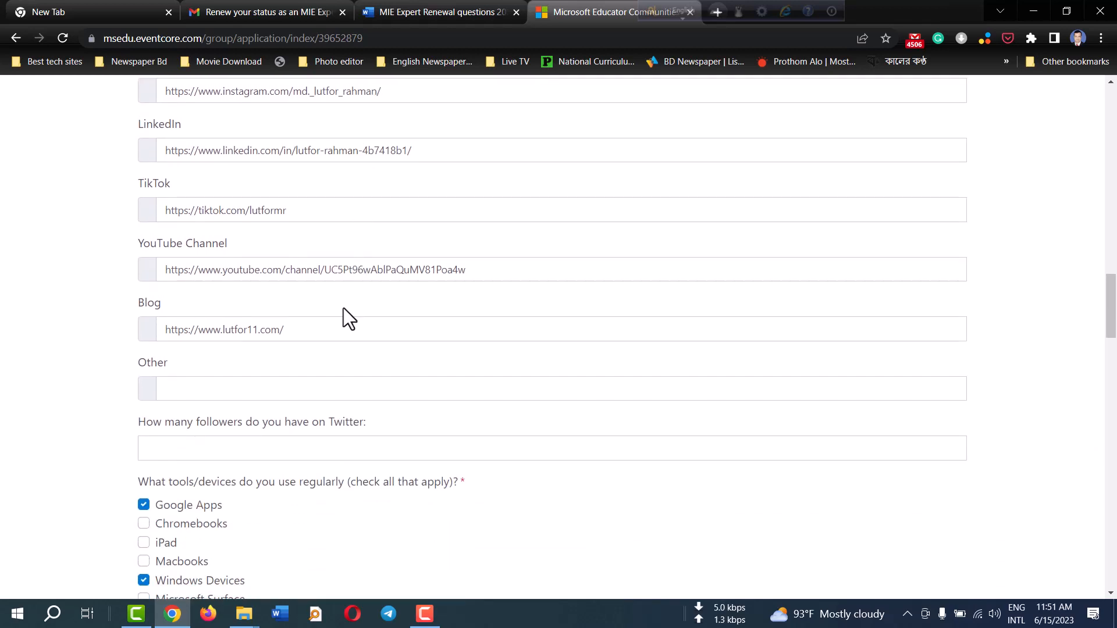
scroll(343, 305, down, 1)
scroll(346, 311, down, 1)
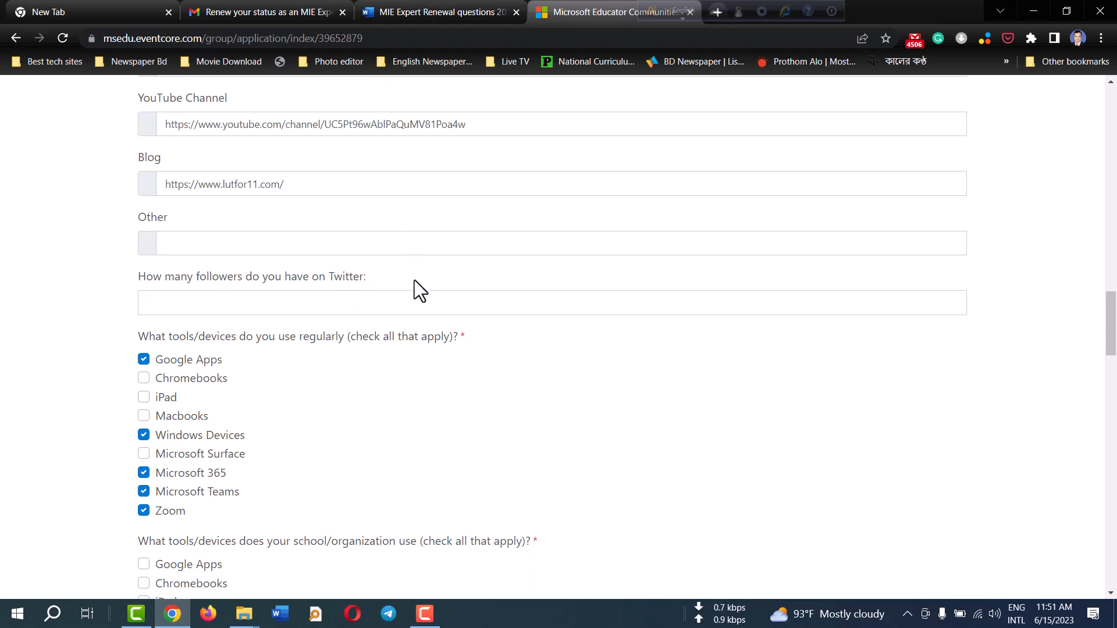
Examine the personal and school tools/devices selections and the list of connected Ed Tech communities
scroll(414, 281, down, 1)
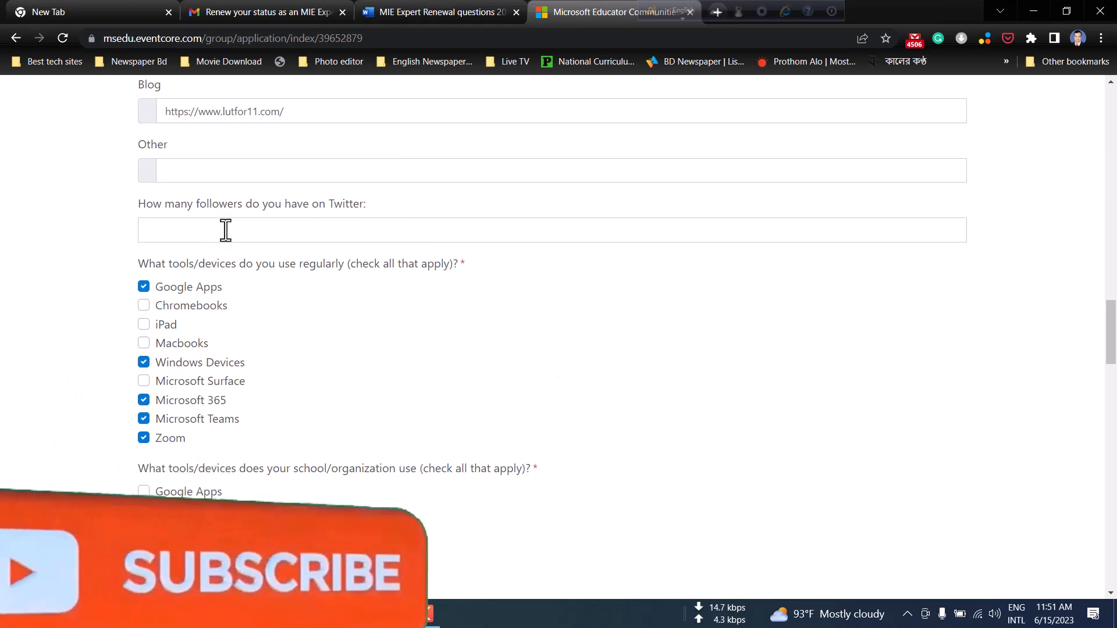
scroll(505, 215, down, 1)
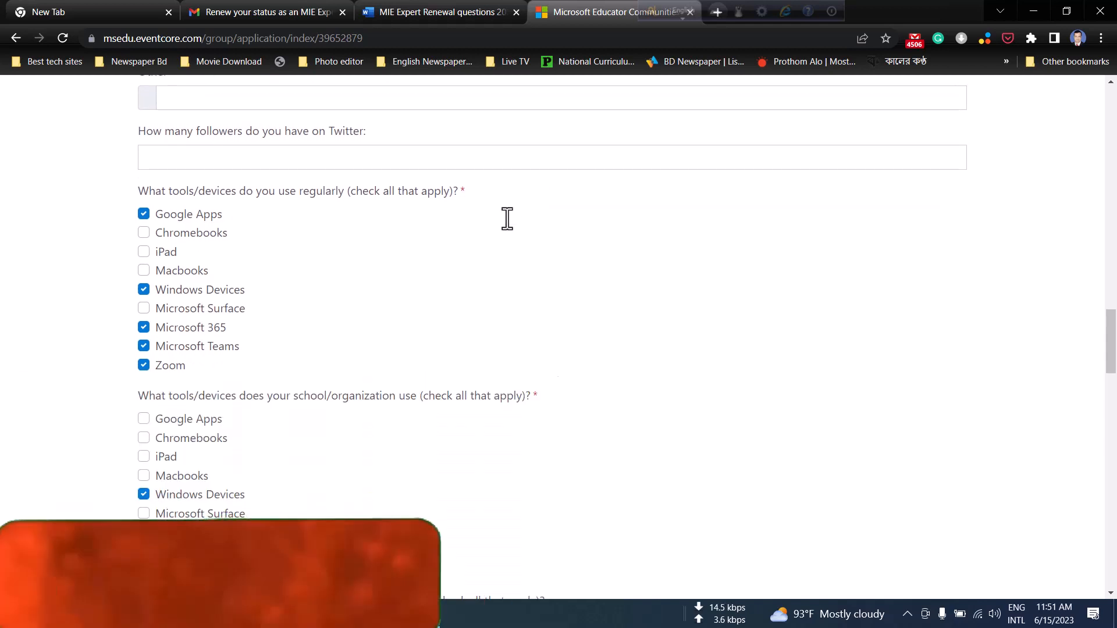
scroll(374, 225, down, 2)
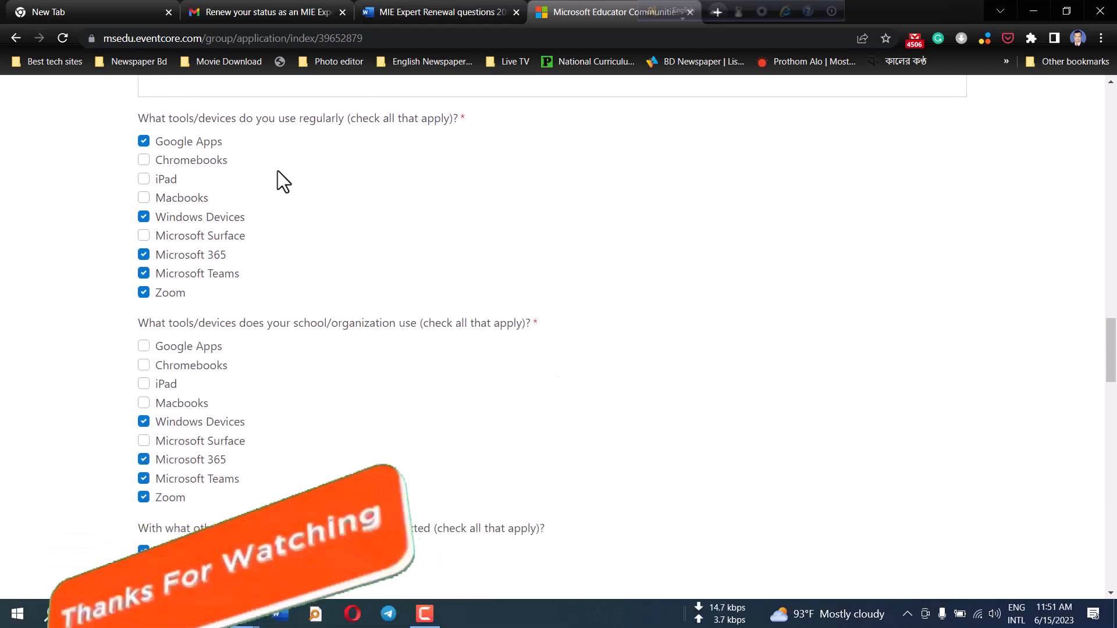
scroll(273, 215, down, 2)
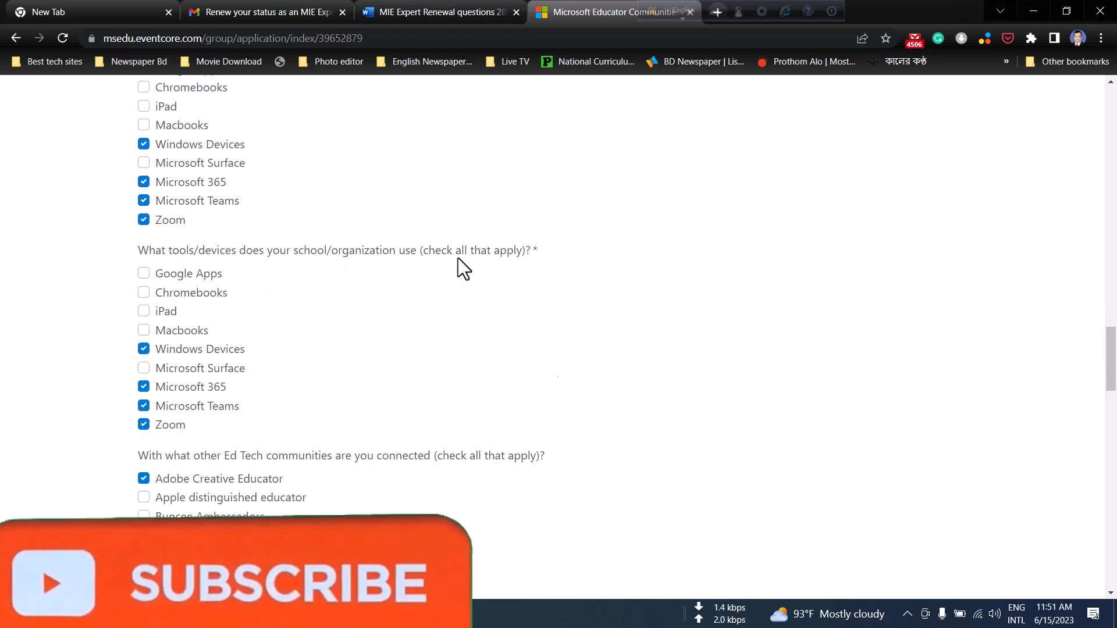
scroll(312, 284, down, 4)
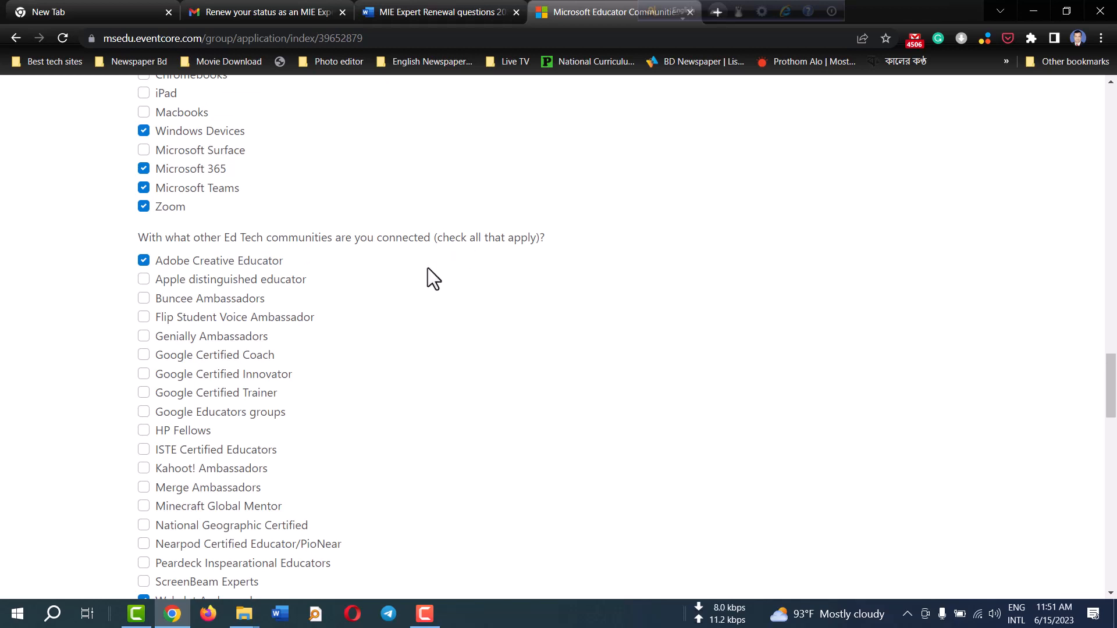
scroll(428, 268, down, 3)
scroll(427, 268, up, 1)
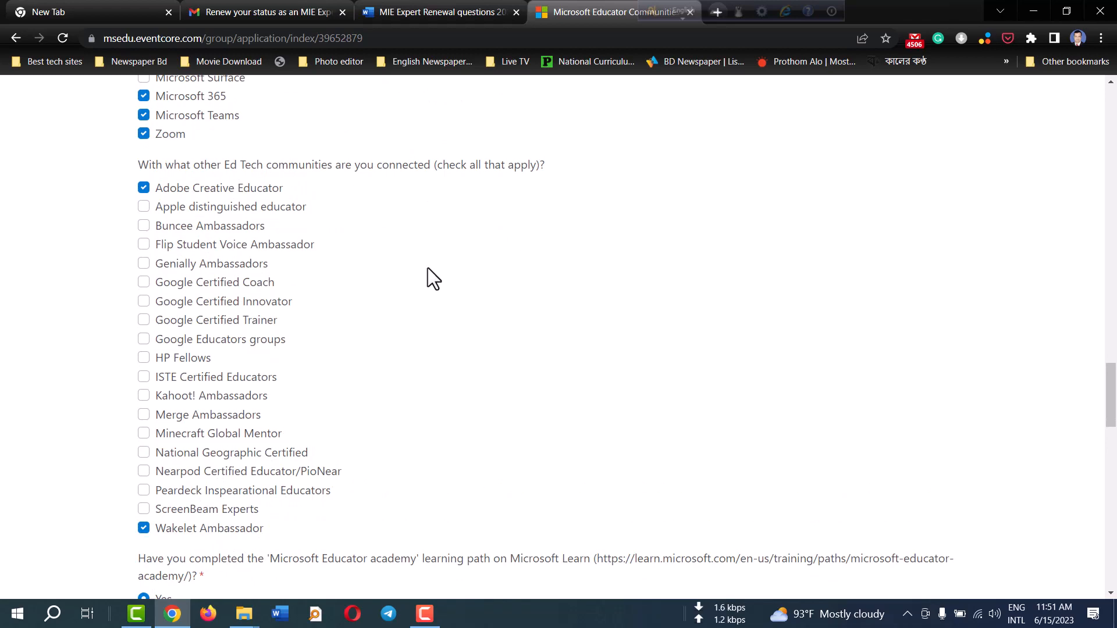
scroll(427, 267, down, 5)
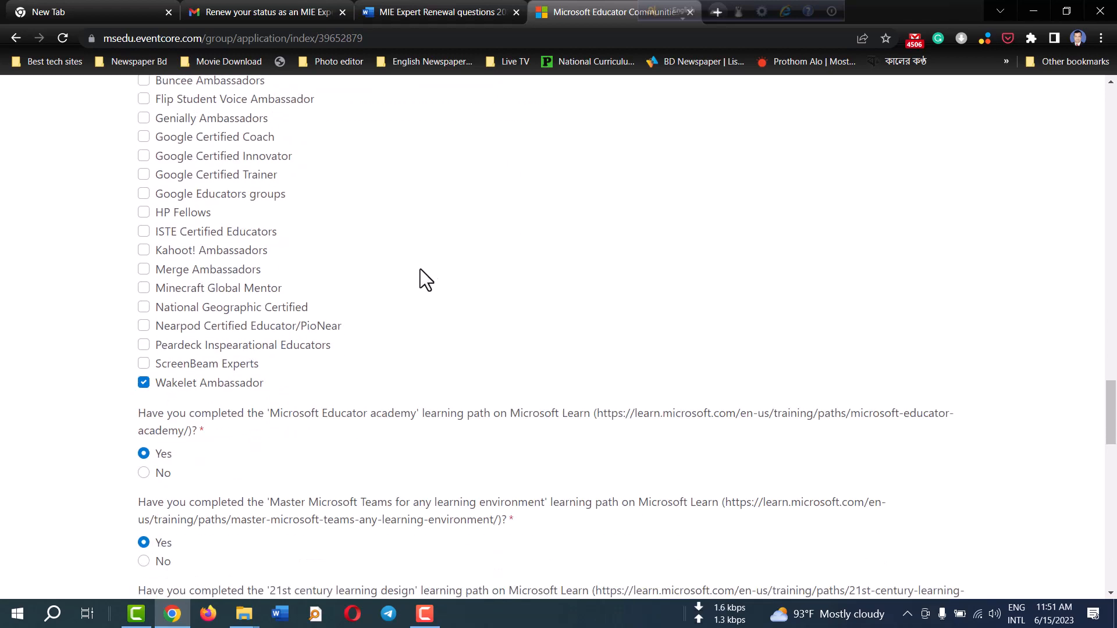
scroll(411, 320, up, 5)
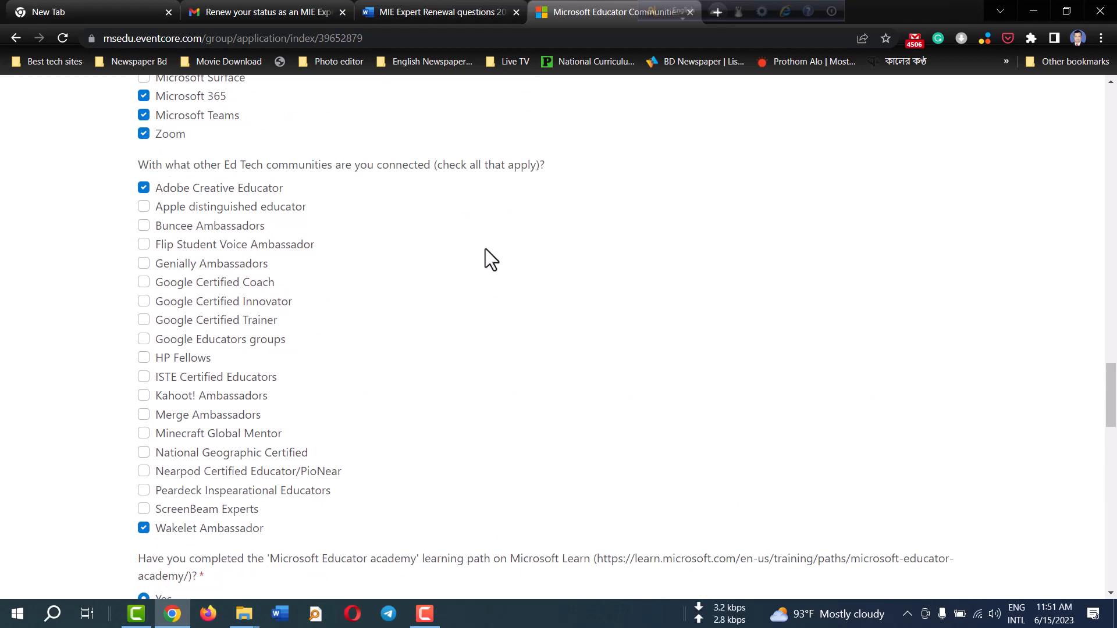
Review the three Microsoft Learn learning path completion questions and the field for the Learn achievements URL
scroll(485, 248, down, 5)
scroll(480, 259, down, 1)
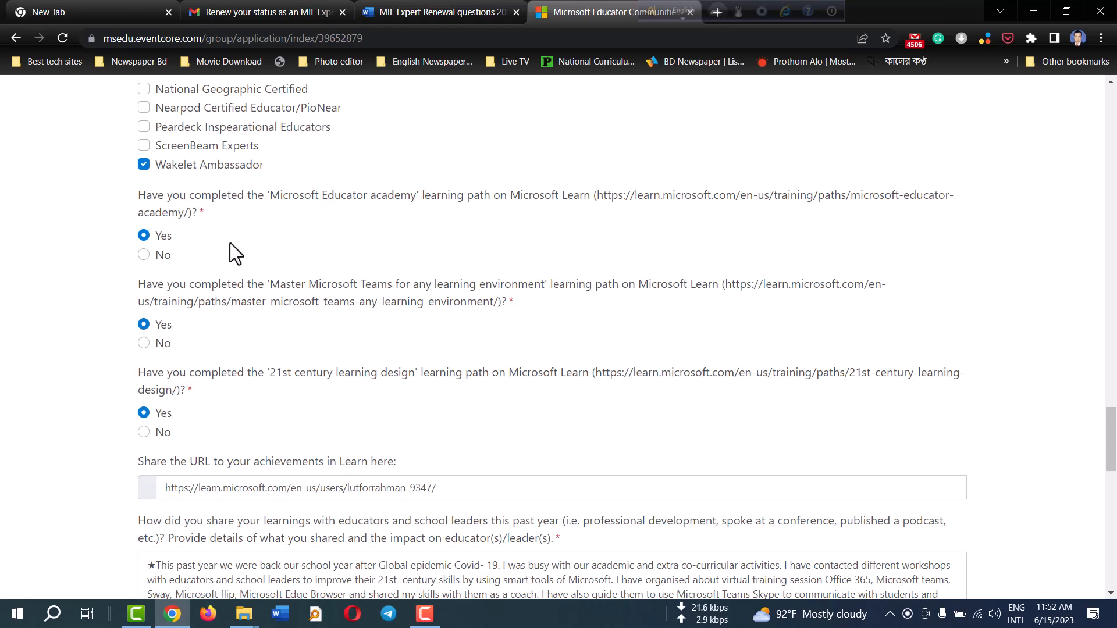
scroll(196, 242, down, 1)
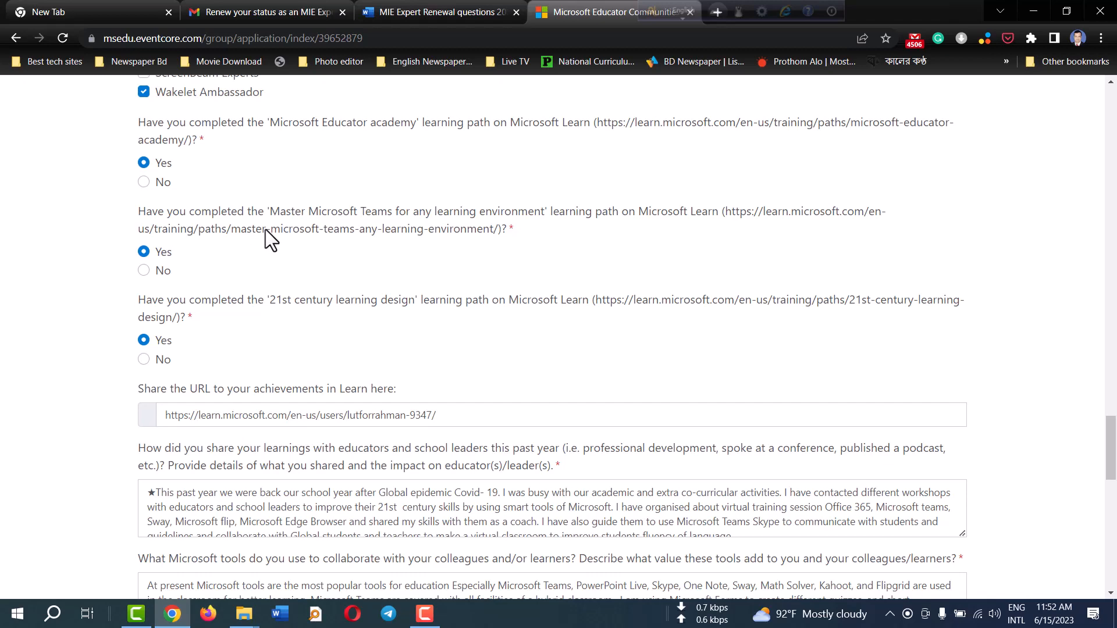
scroll(266, 229, down, 3)
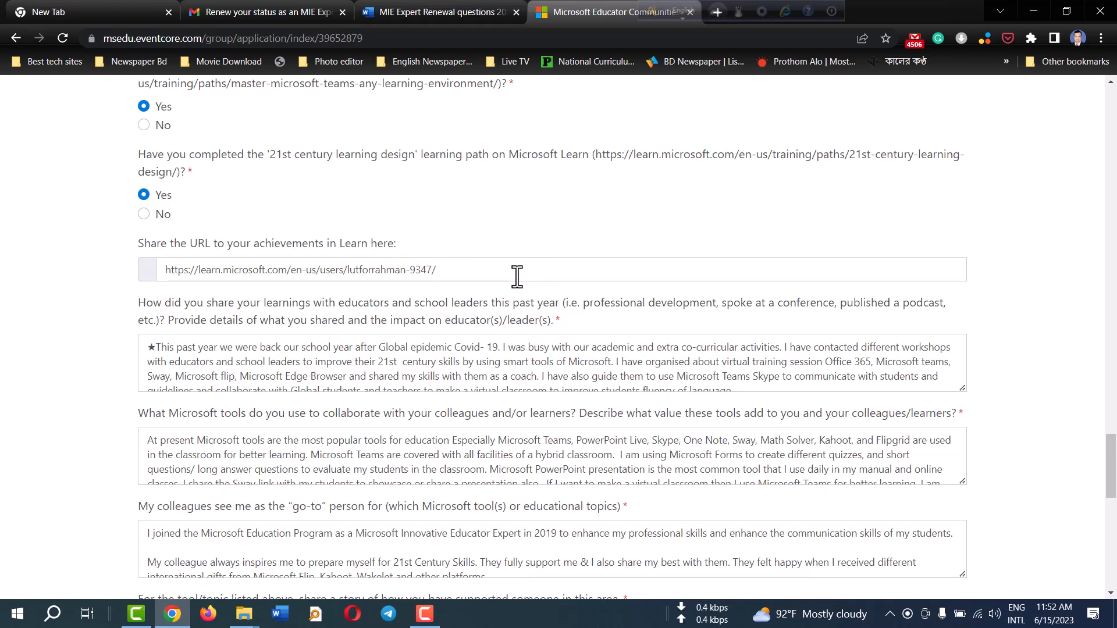
scroll(481, 264, down, 1)
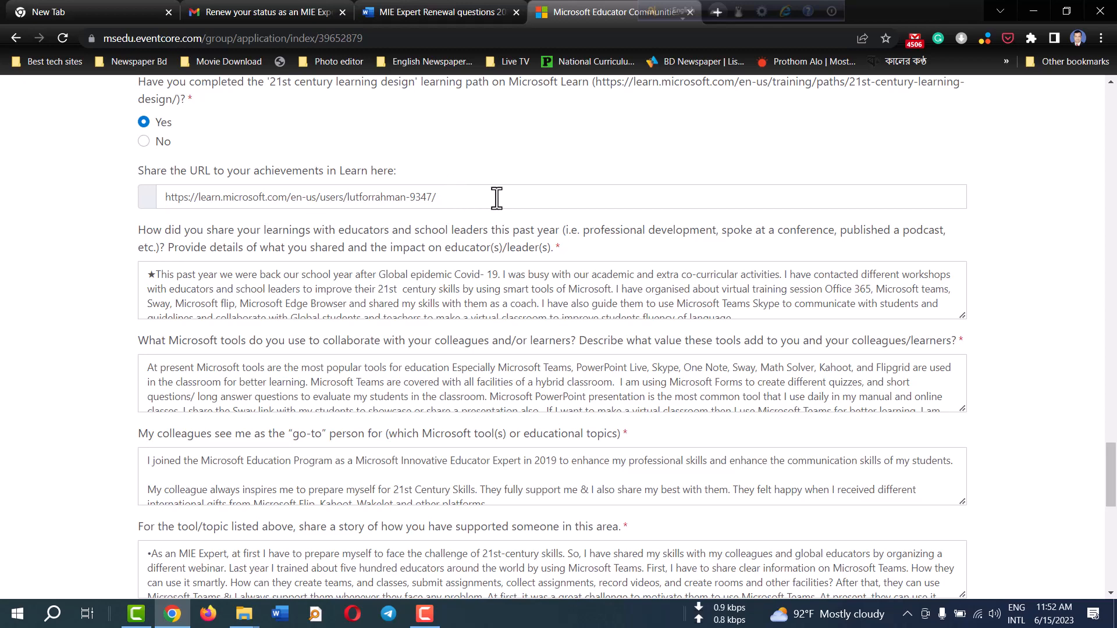
scroll(497, 198, up, 3)
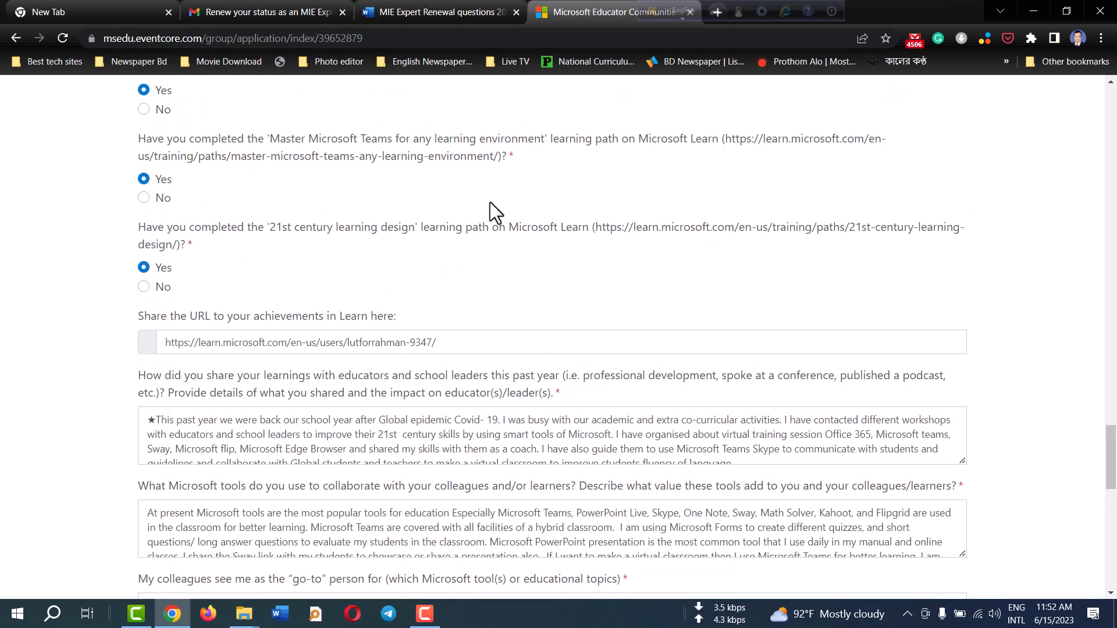
scroll(496, 217, down, 1)
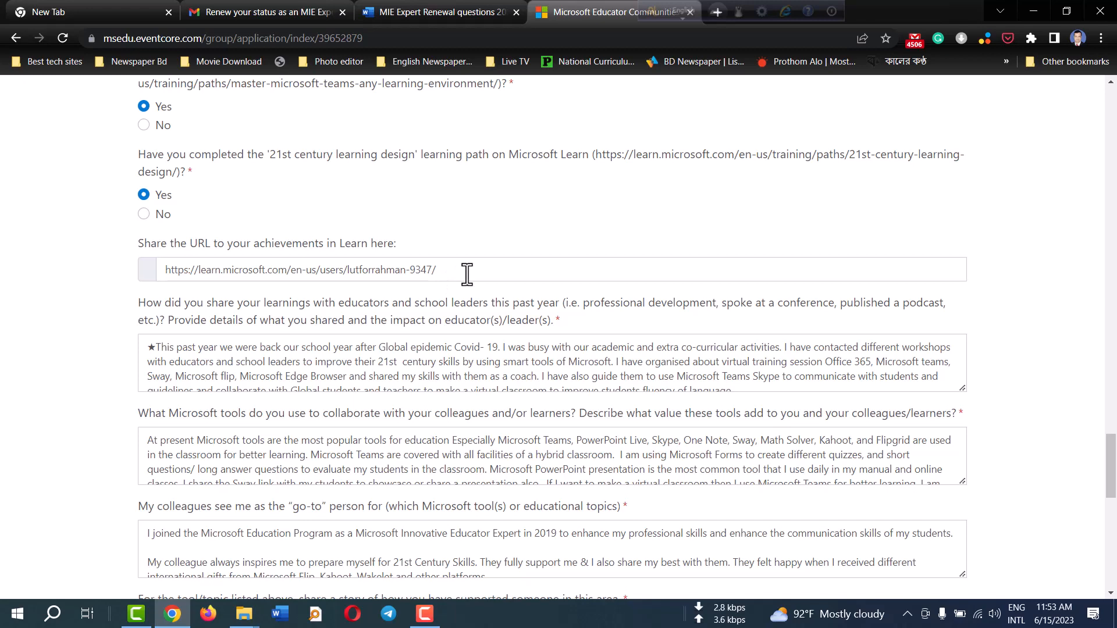
Look over the form's written-answer questions, from sharing learnings with educators to engaging in the MIE Expert Community over the next 12 months
scroll(467, 273, down, 4)
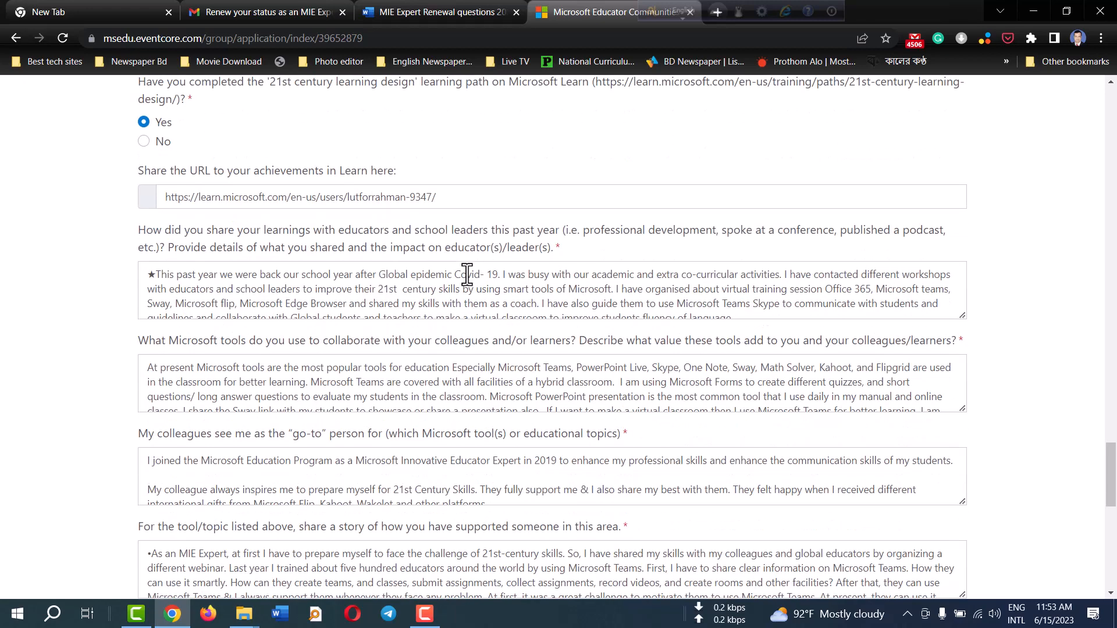
scroll(468, 273, down, 3)
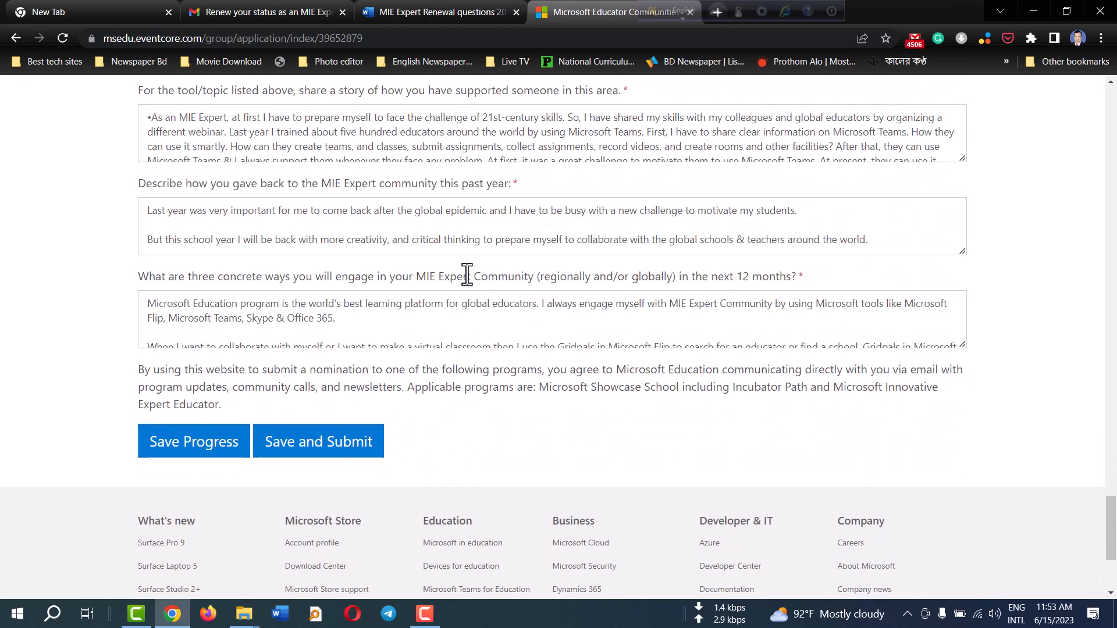
scroll(465, 273, up, 6)
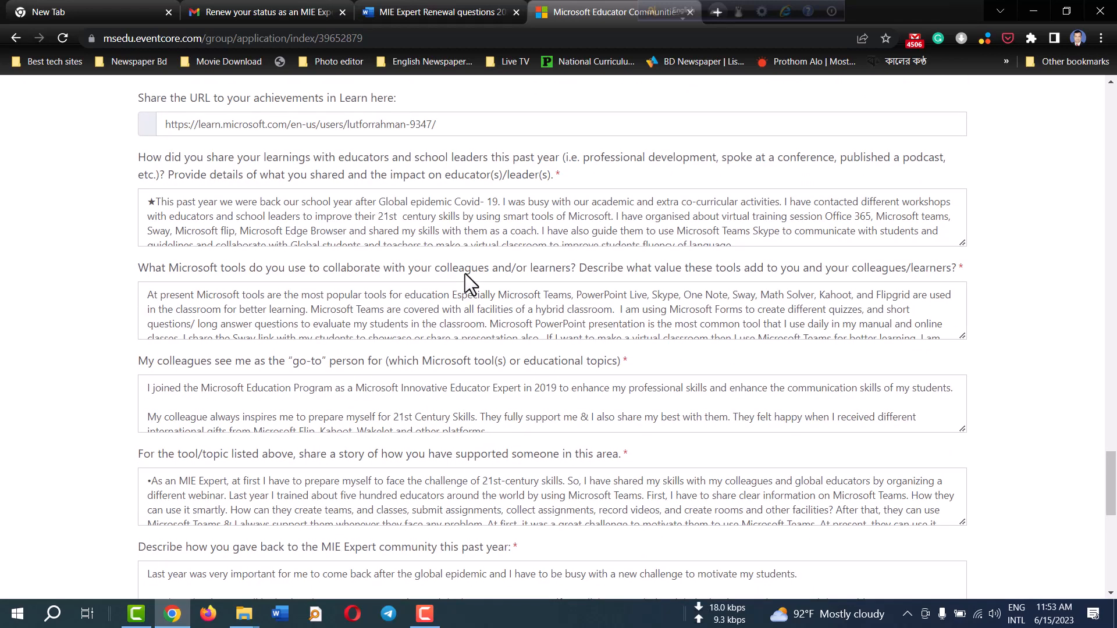
scroll(466, 274, up, 2)
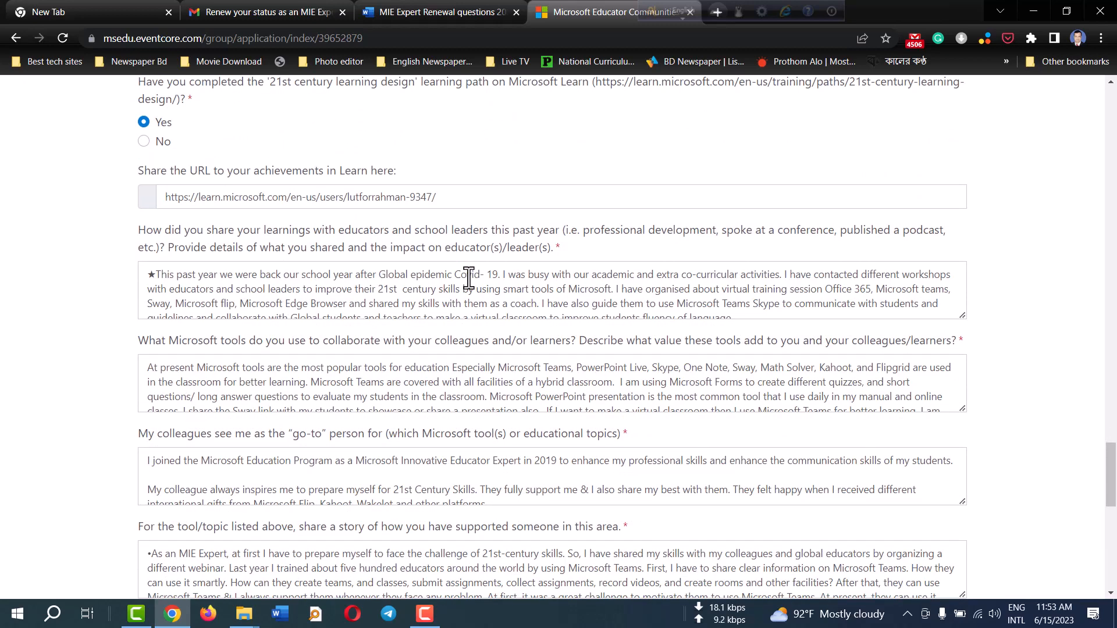
scroll(468, 278, down, 5)
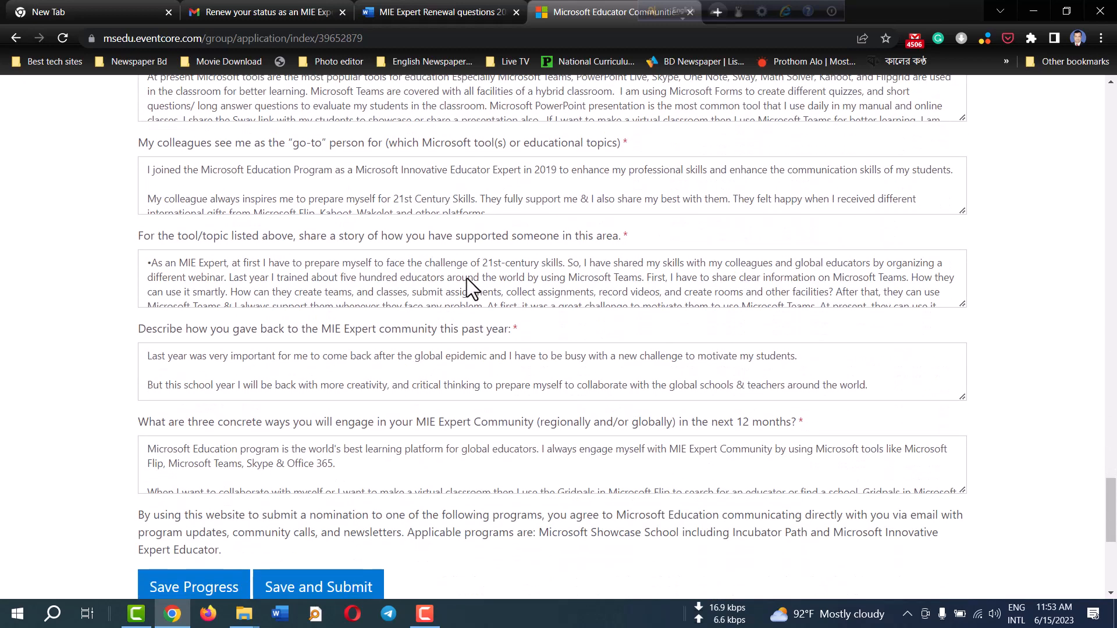
scroll(467, 278, up, 5)
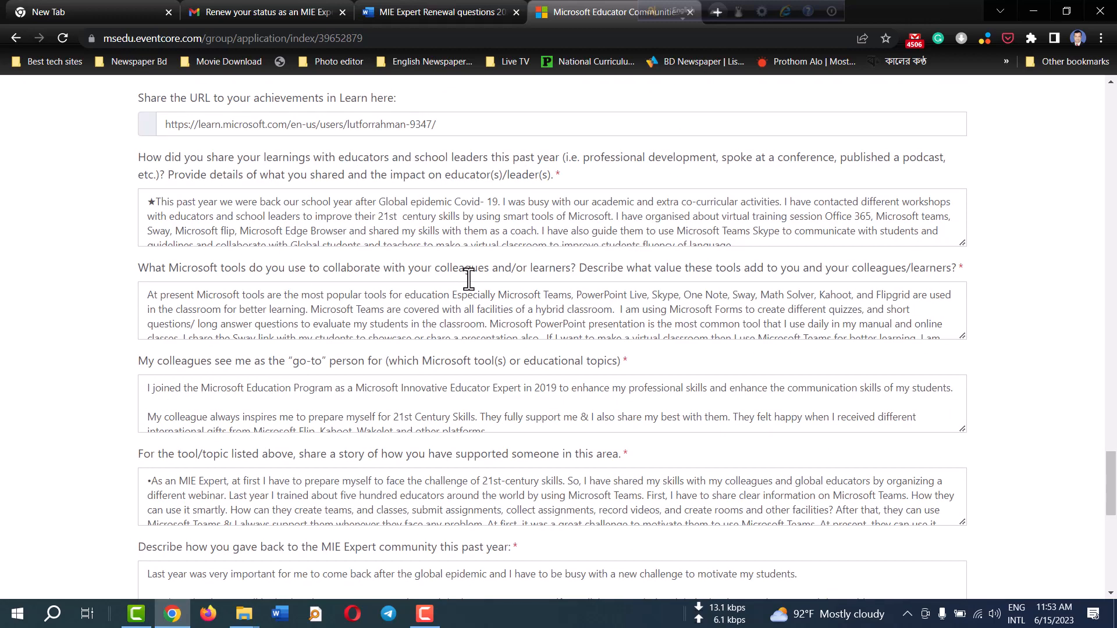
scroll(467, 278, up, 1)
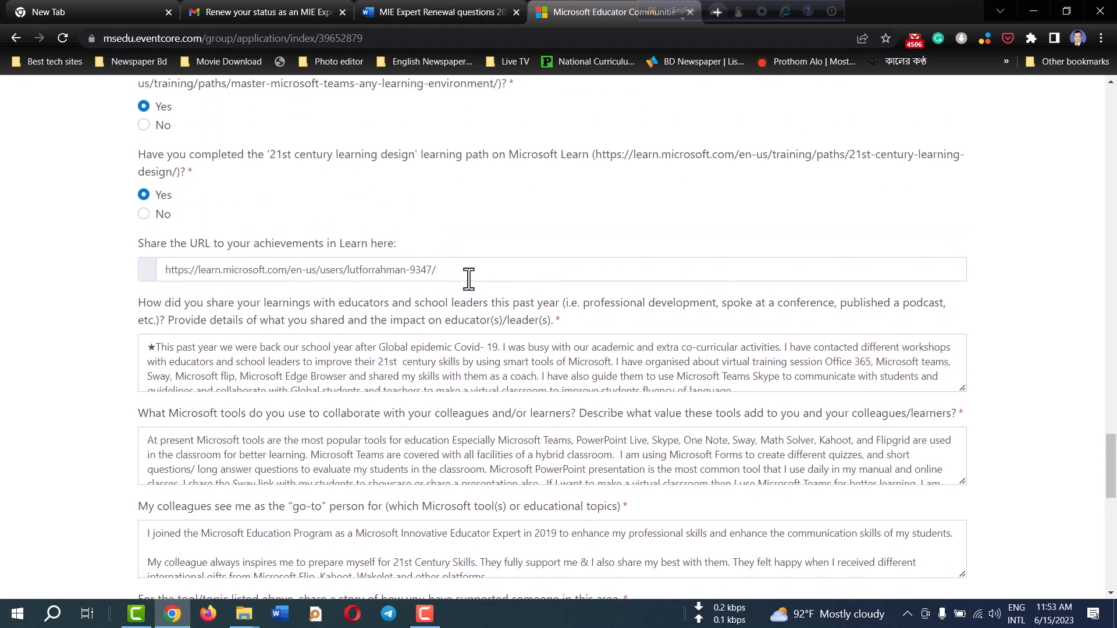
scroll(468, 278, down, 1)
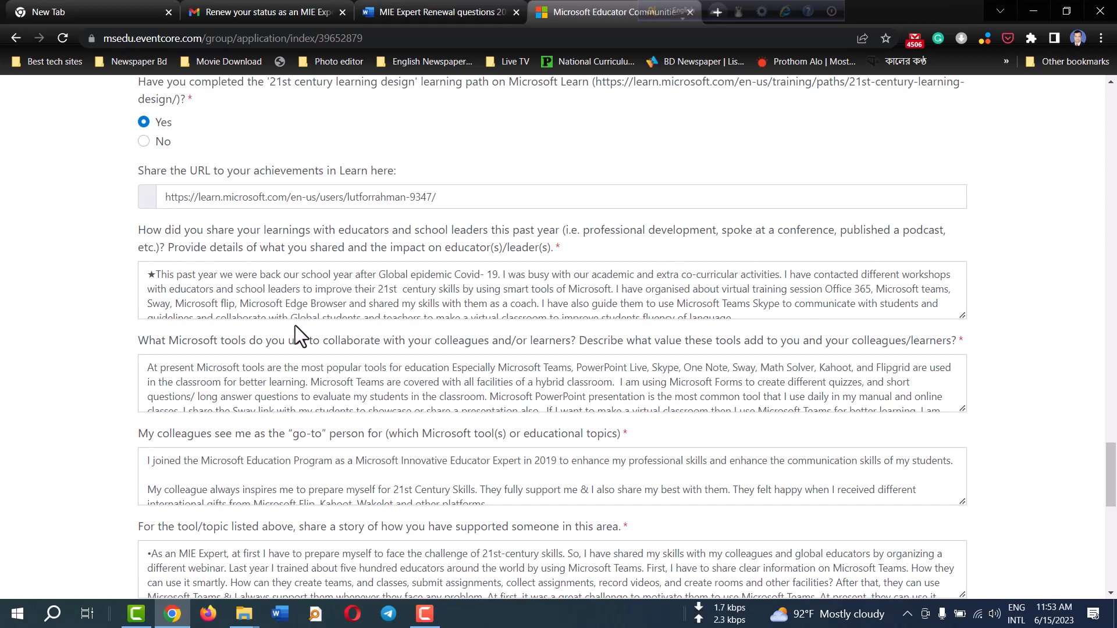
scroll(465, 202, down, 1)
scroll(471, 210, up, 1)
Open Google Keep in a new browser tab and open the note "MIE Expert Nomination Renewal 2023-2024"
click(664, 7)
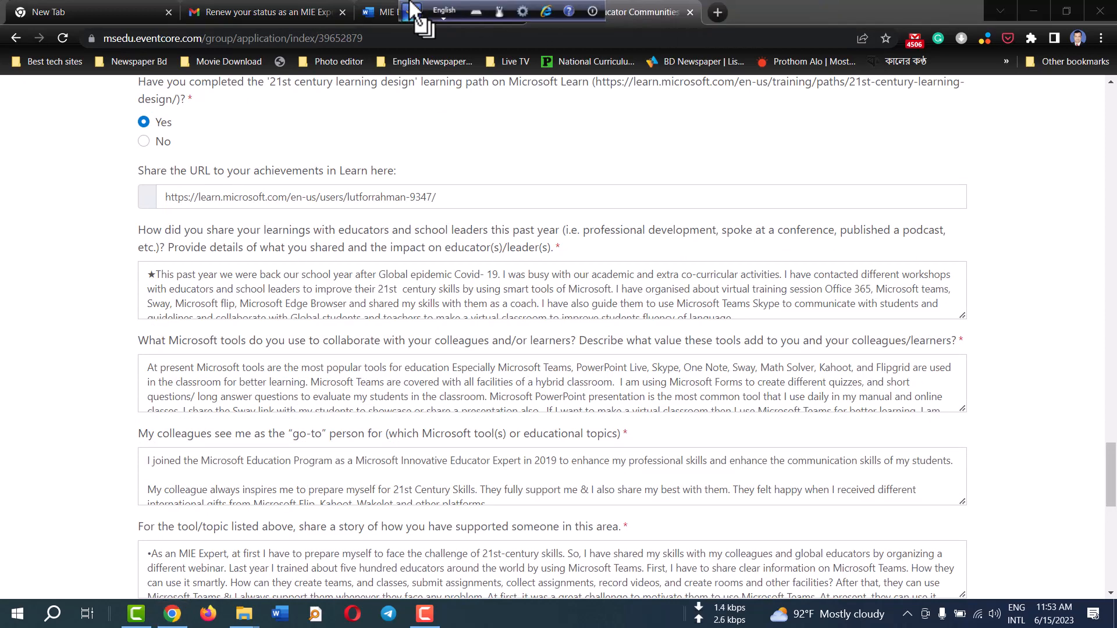
click(718, 11)
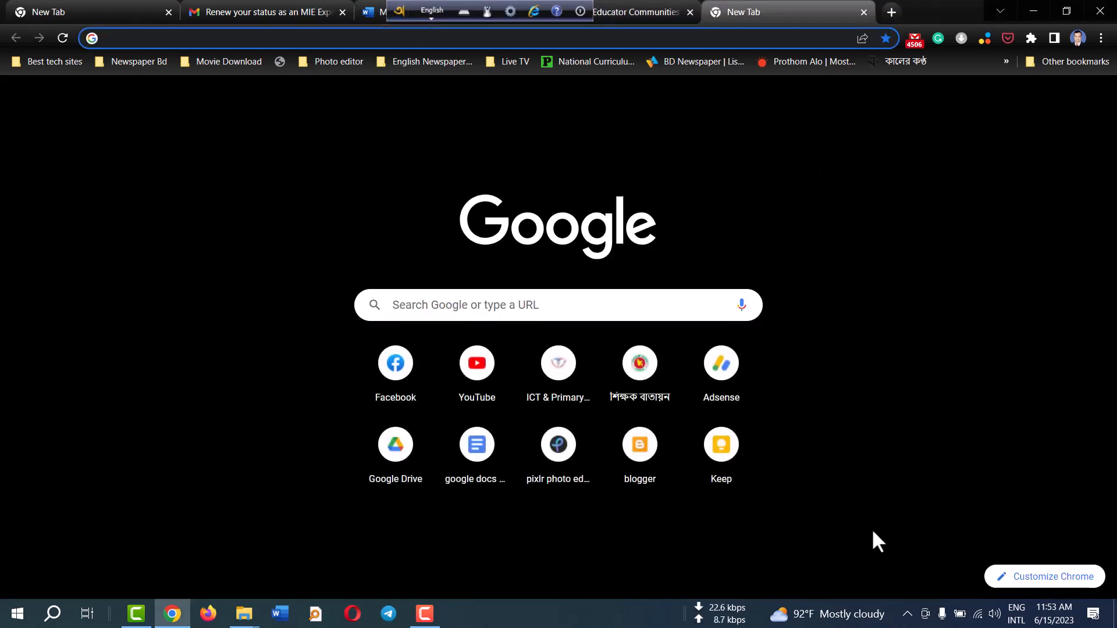
click(721, 462)
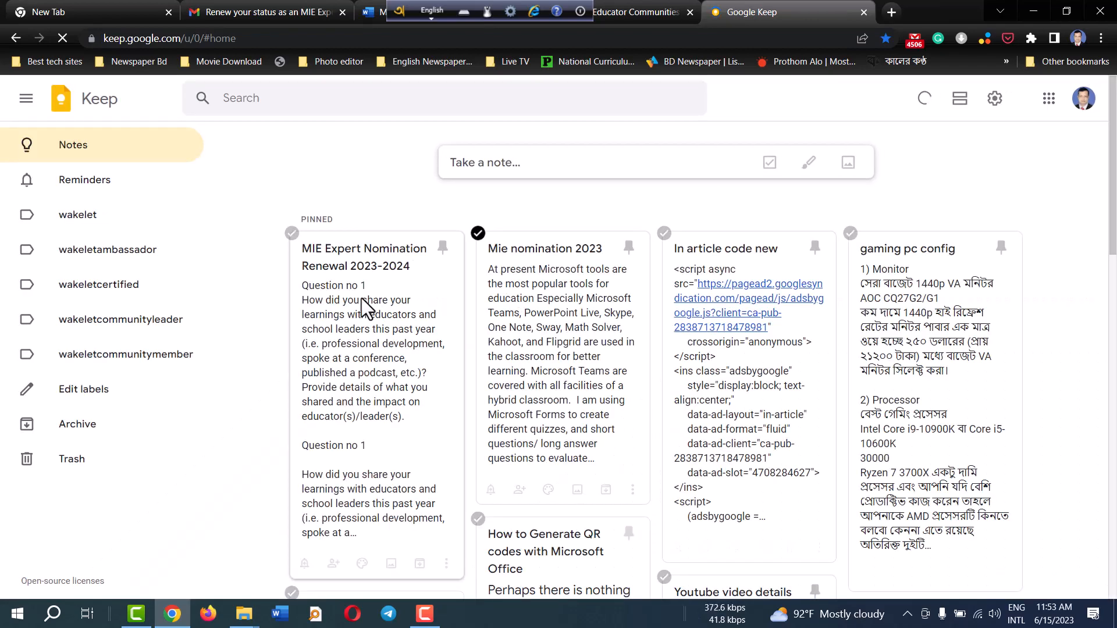
click(361, 298)
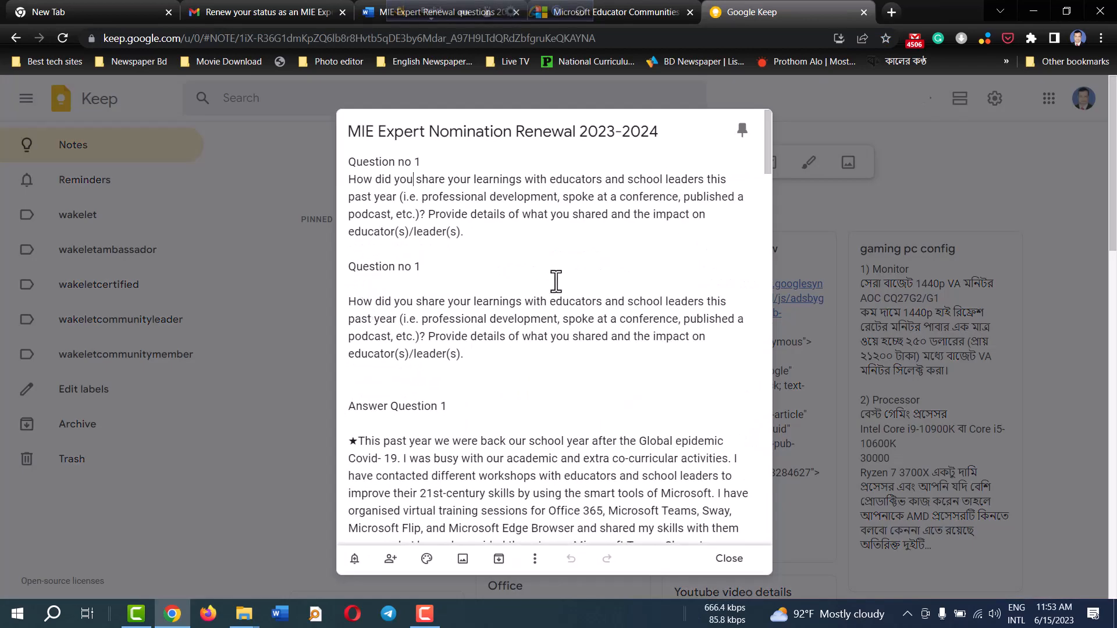
Read the note's question 1 on sharing learnings with educators and school leaders, together with its full drafted answer
scroll(556, 281, down, 1)
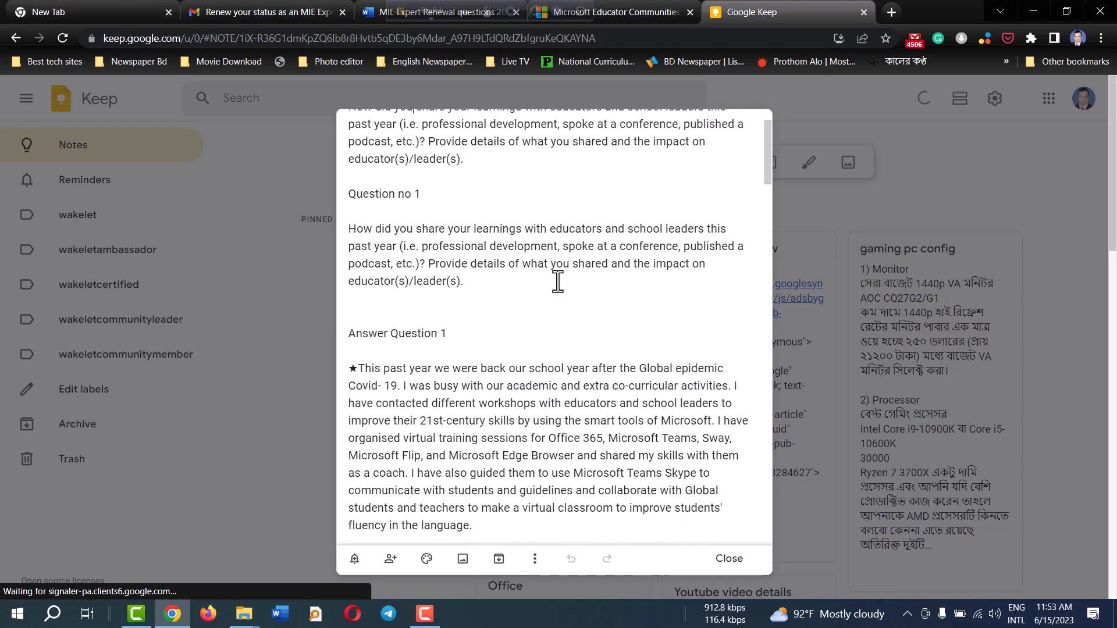
scroll(557, 283, down, 2)
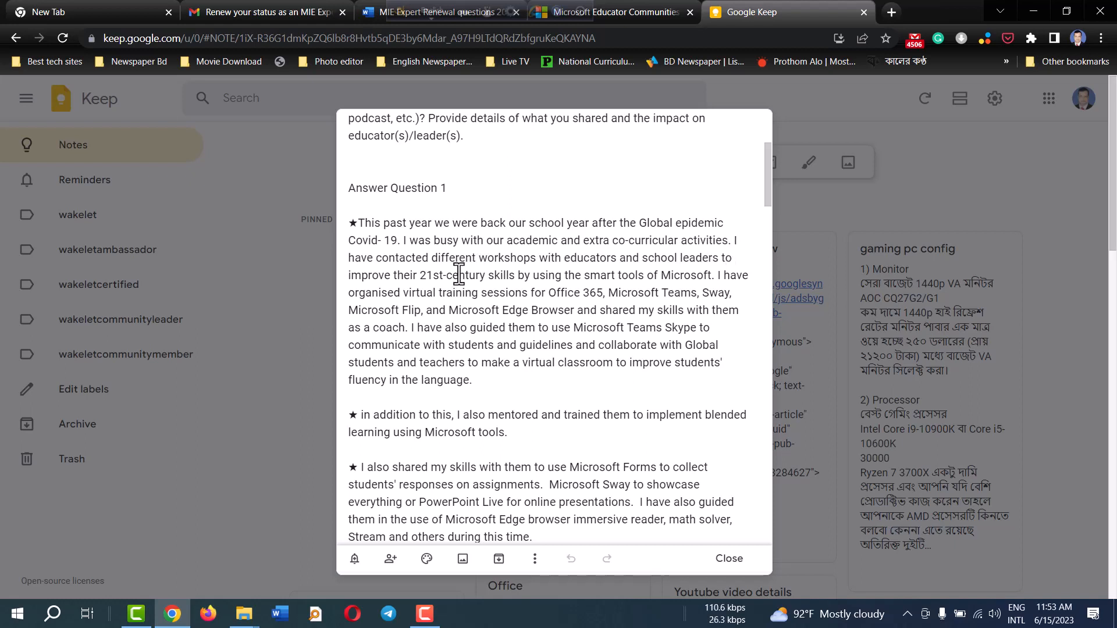
scroll(561, 270, down, 1)
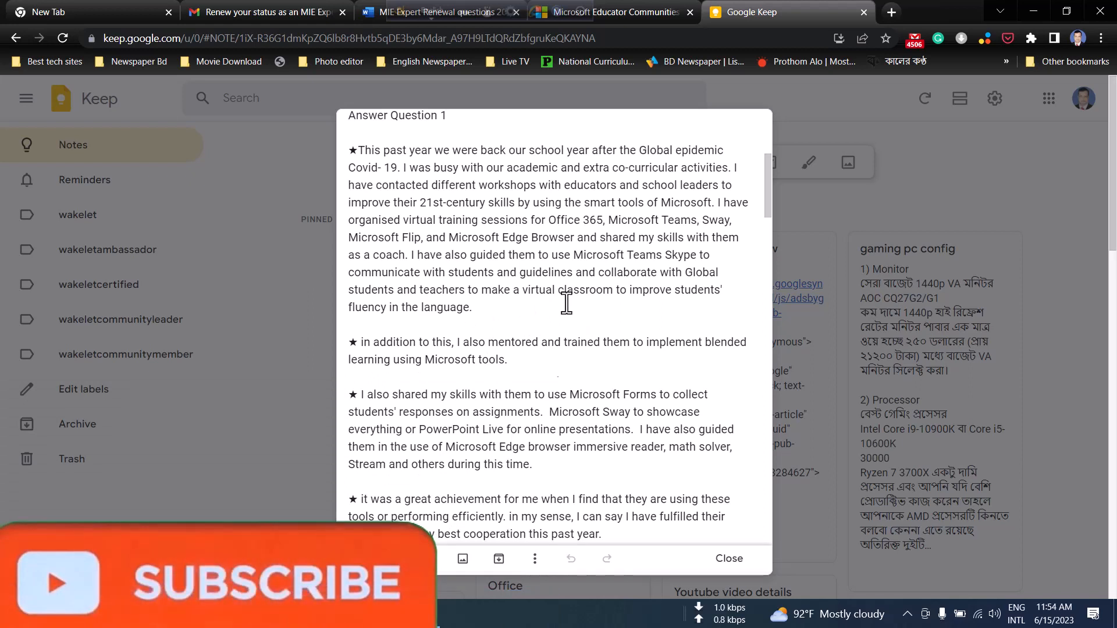
scroll(590, 300, down, 1)
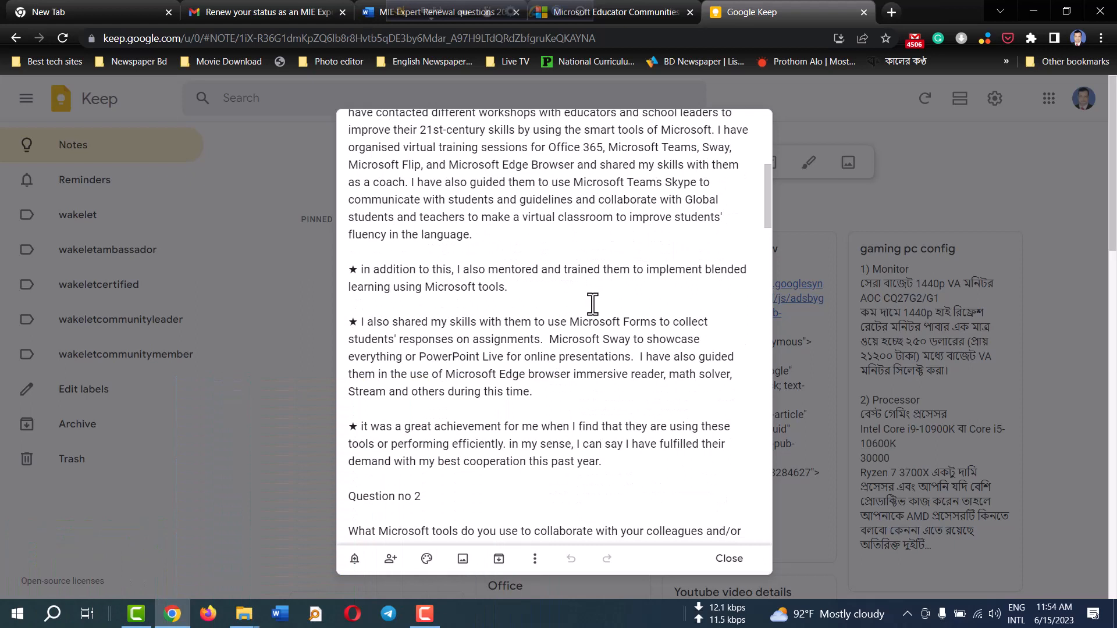
scroll(615, 300, down, 1)
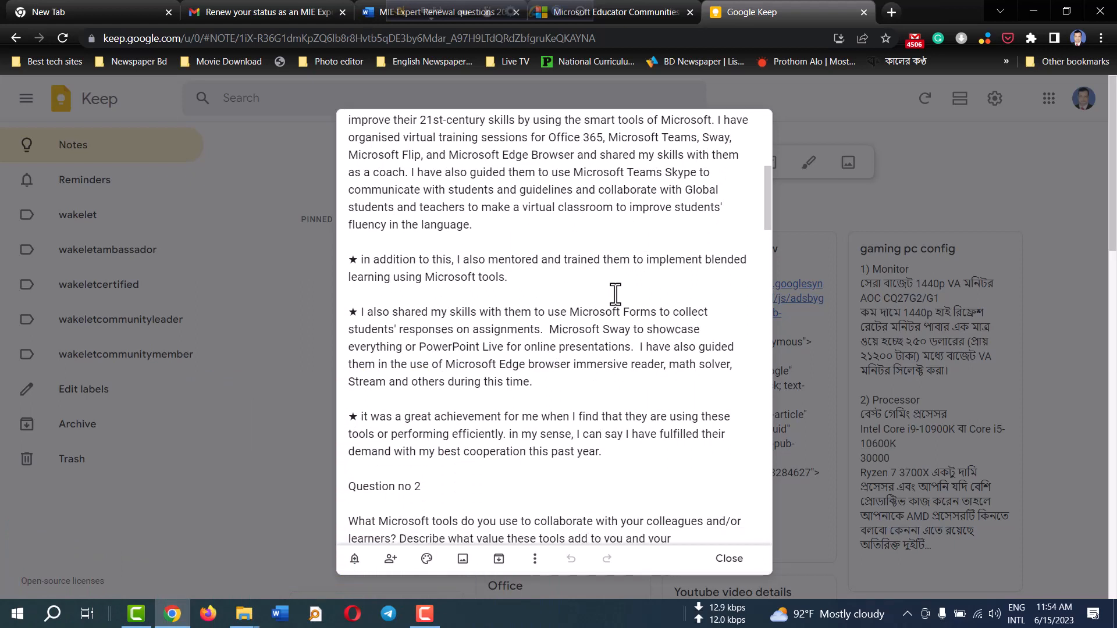
scroll(615, 295, down, 1)
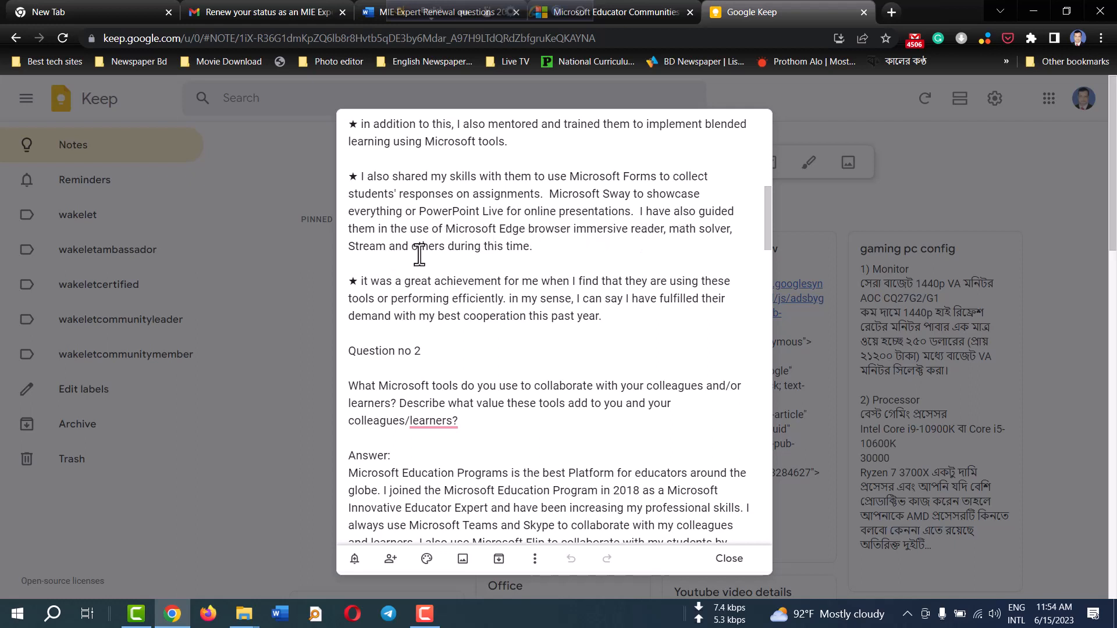
scroll(499, 257, down, 1)
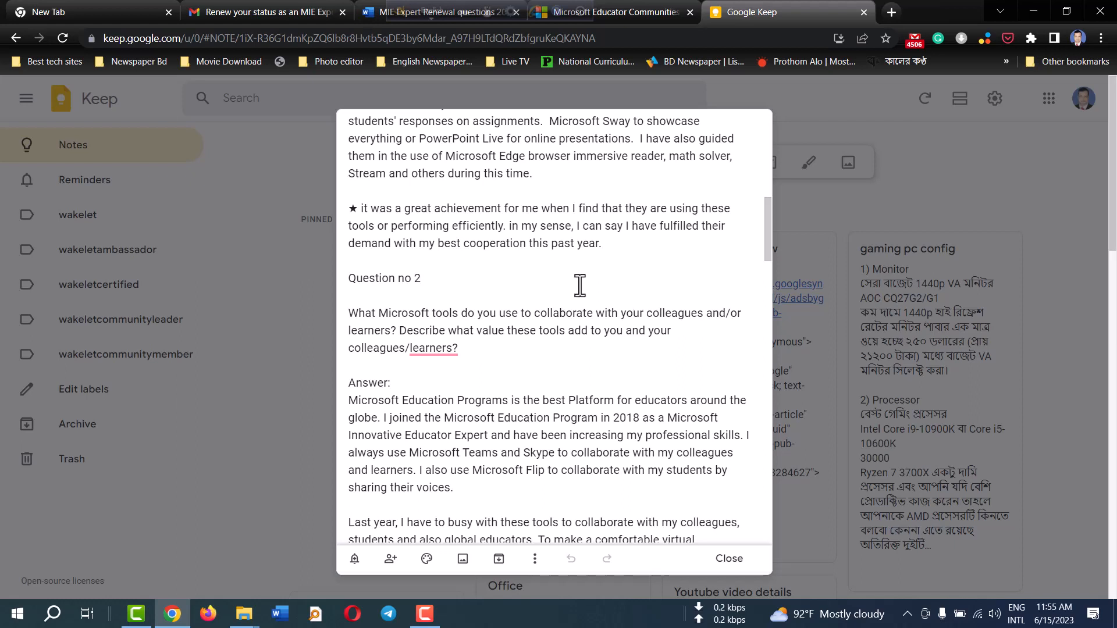
scroll(580, 283, down, 1)
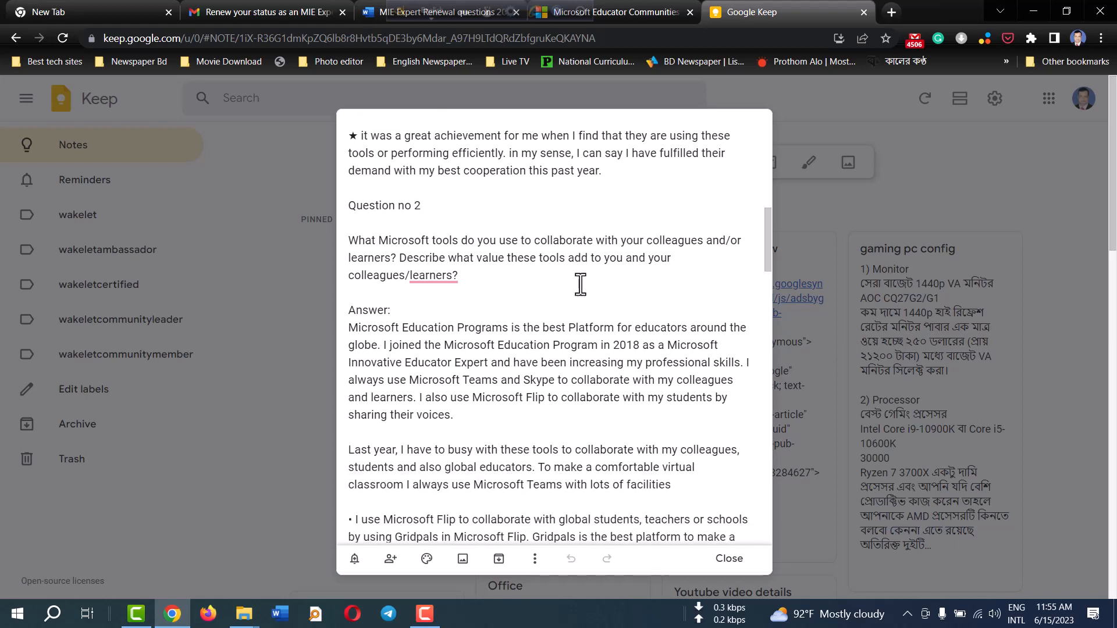
Read the note's question 2 on Microsoft collaboration tools and its drafted answer, continuing to question 3 on being the "go-to" person
scroll(474, 233, up, 10)
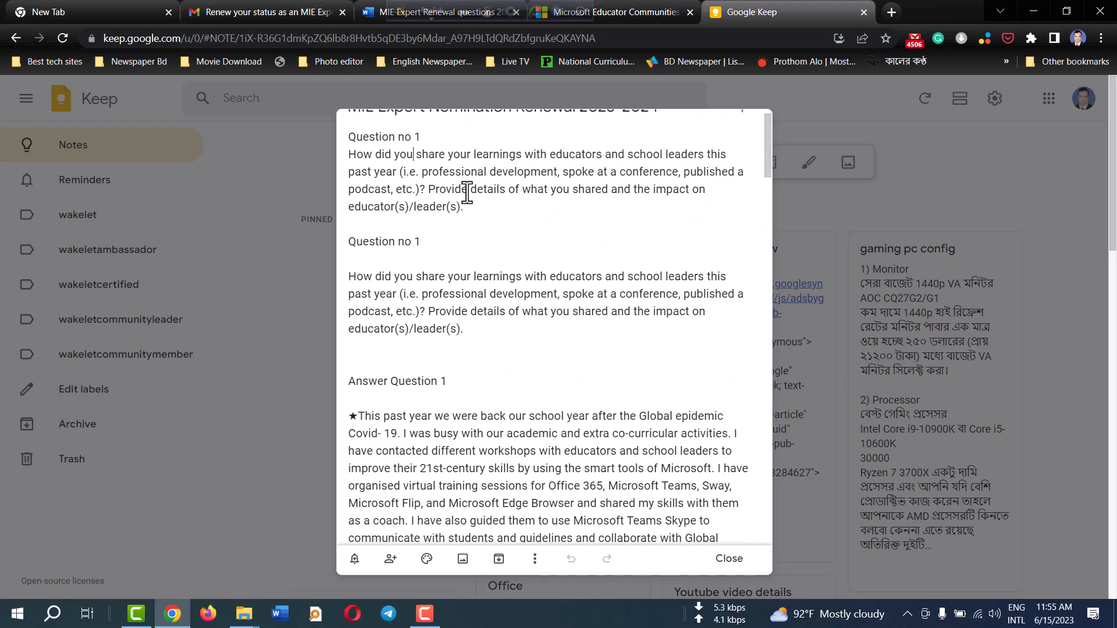
scroll(467, 192, down, 7)
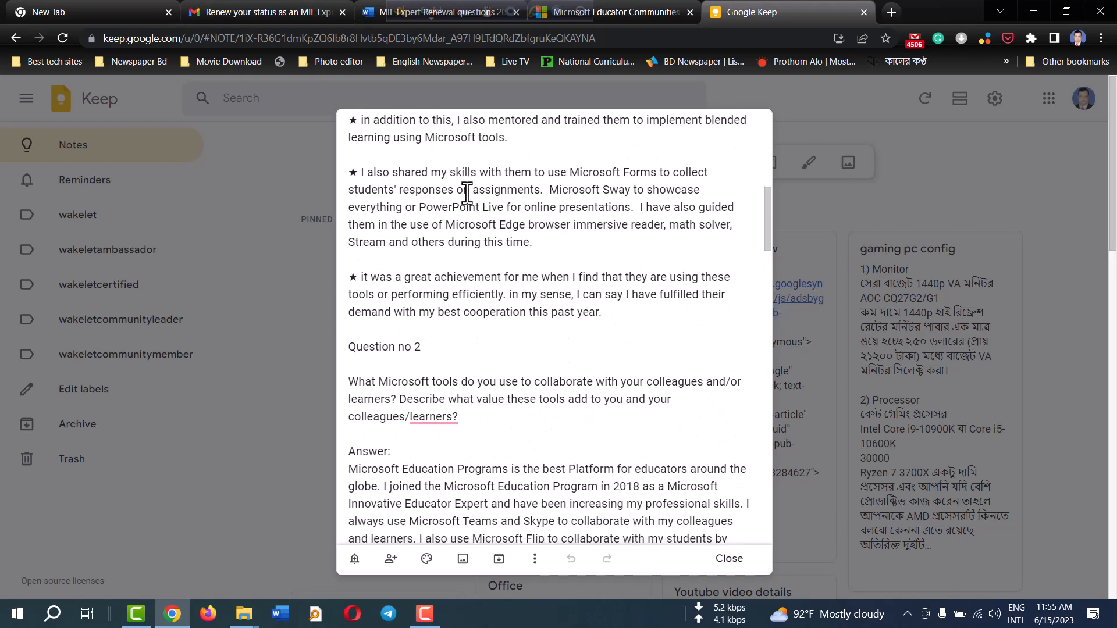
scroll(467, 194, down, 2)
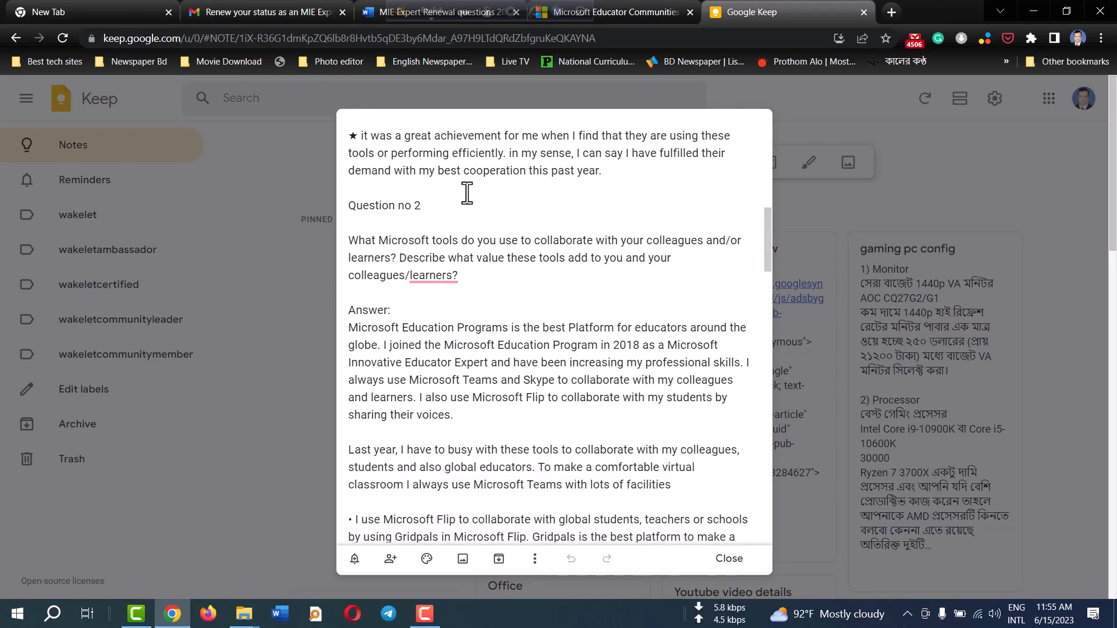
scroll(469, 197, down, 1)
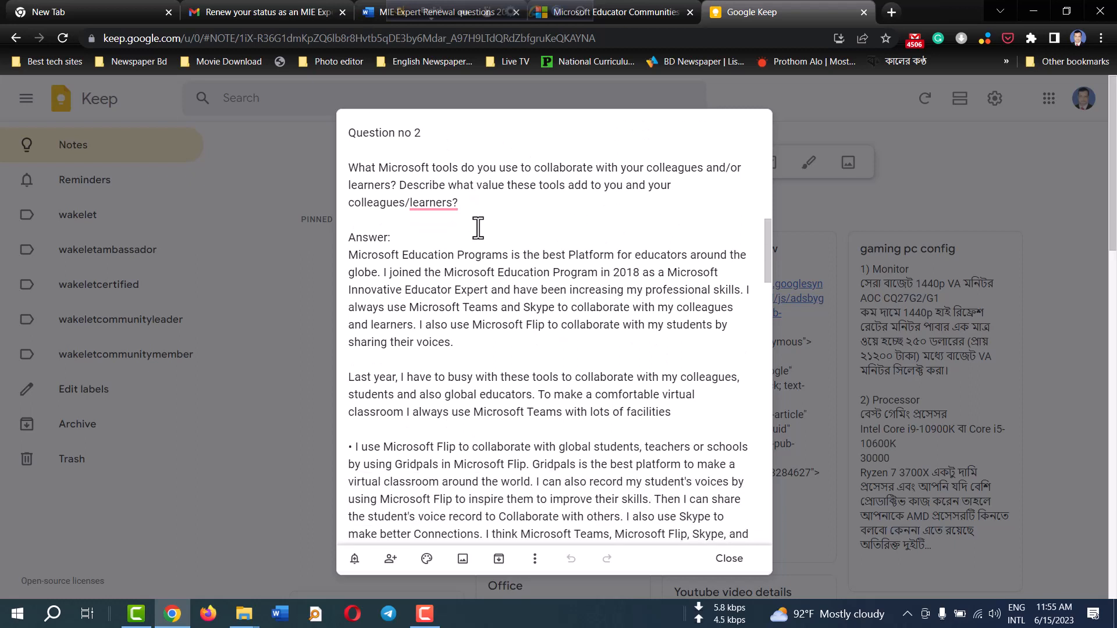
scroll(493, 247, up, 1)
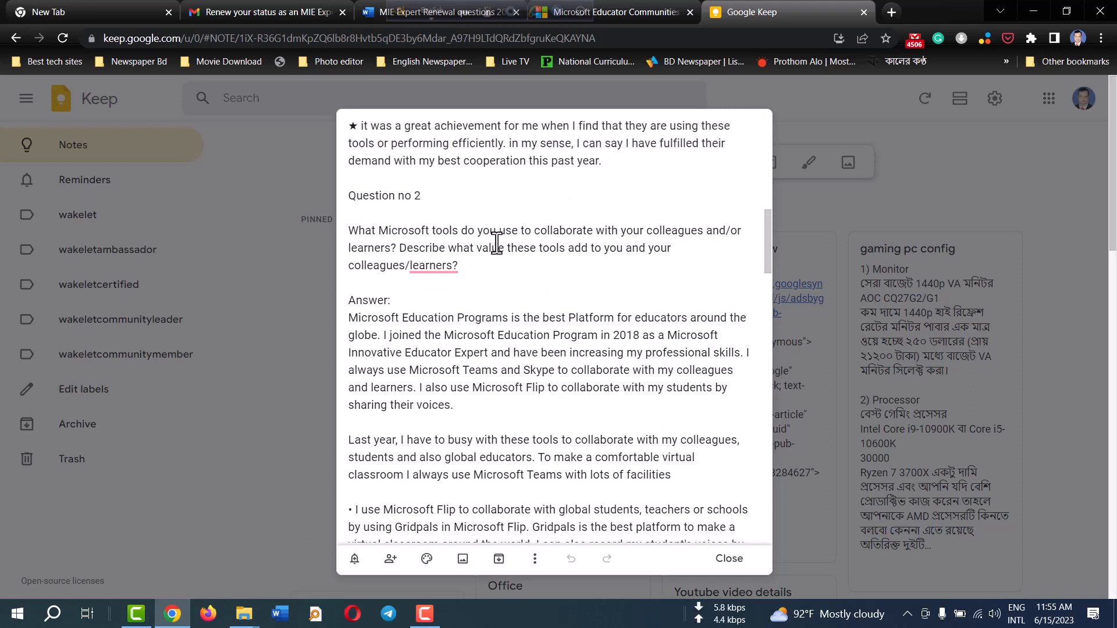
scroll(483, 235, down, 1)
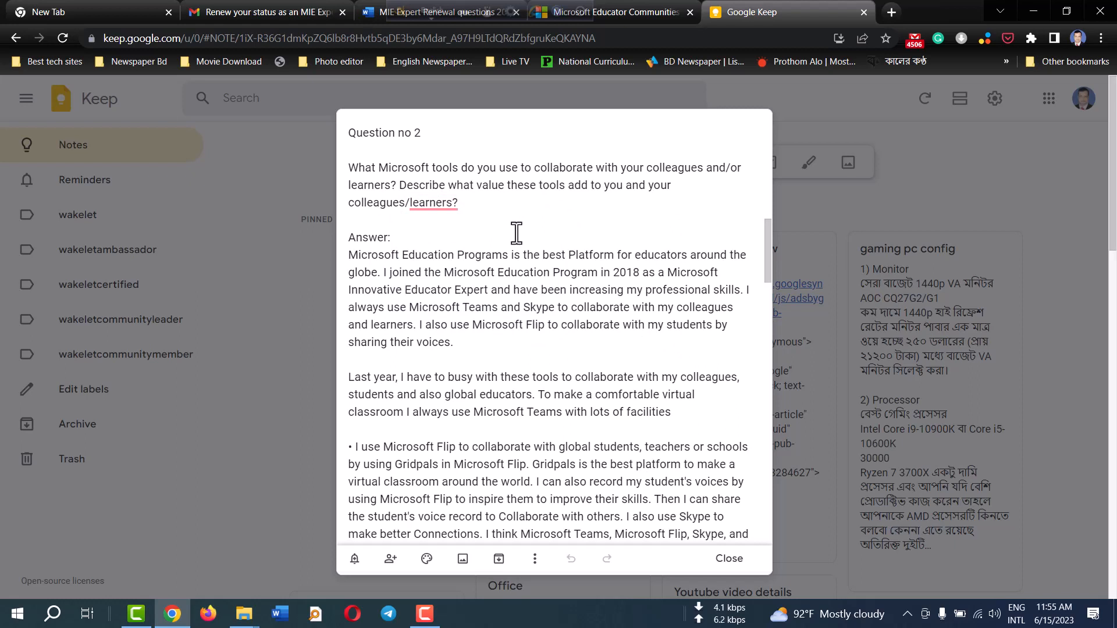
scroll(532, 226, down, 1)
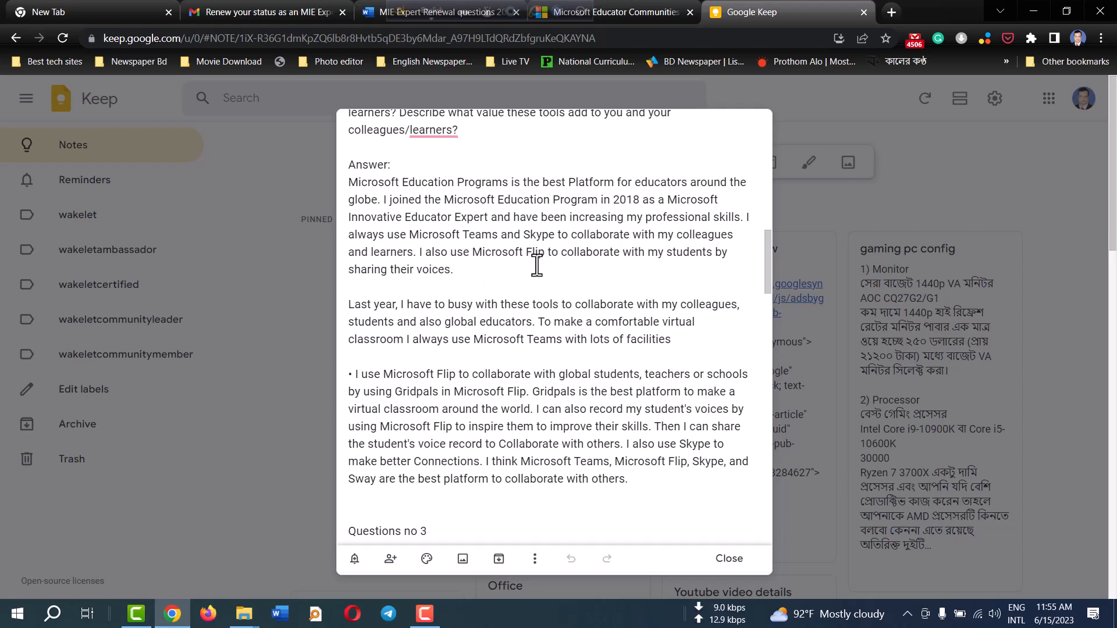
scroll(537, 266, down, 3)
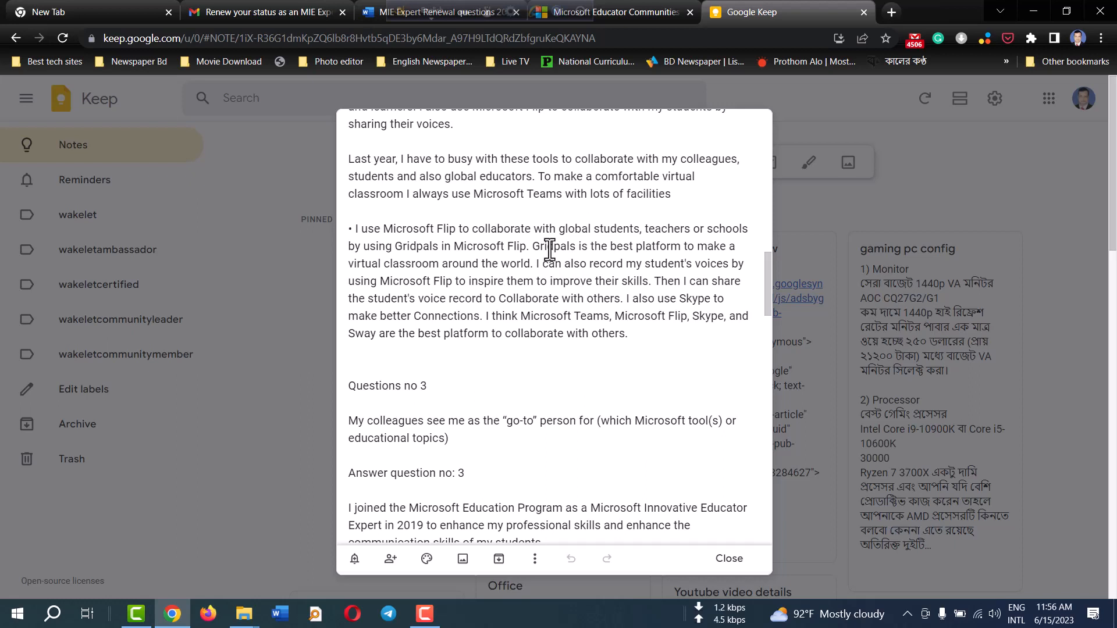
scroll(541, 251, down, 1)
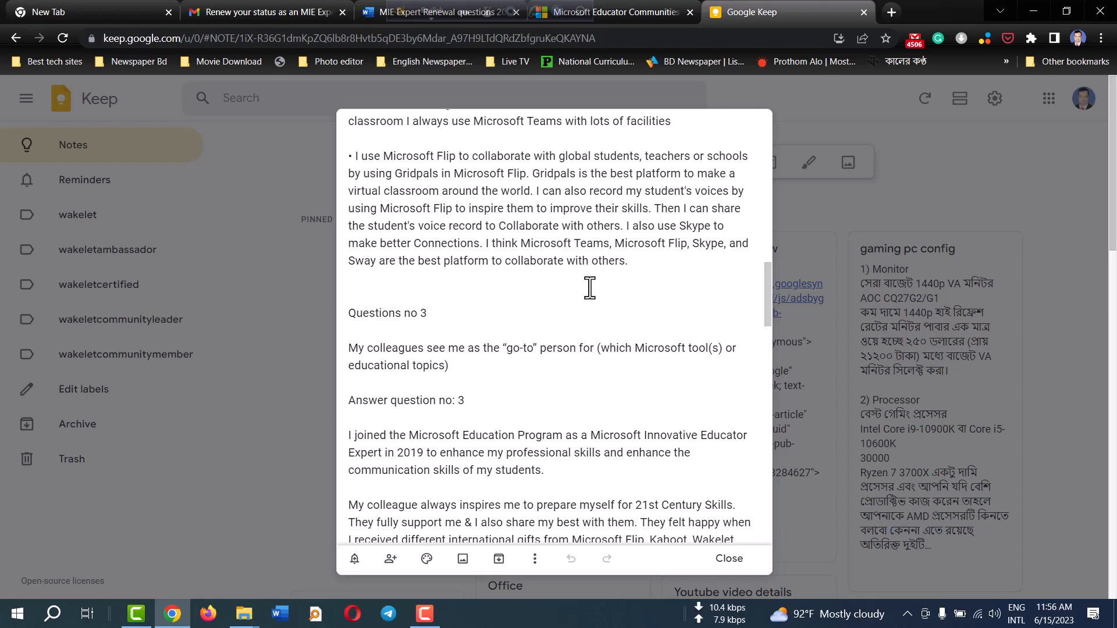
Read the note's drafted answer to question 3 on being colleagues' "go-to" person for Microsoft tools
scroll(586, 287, down, 3)
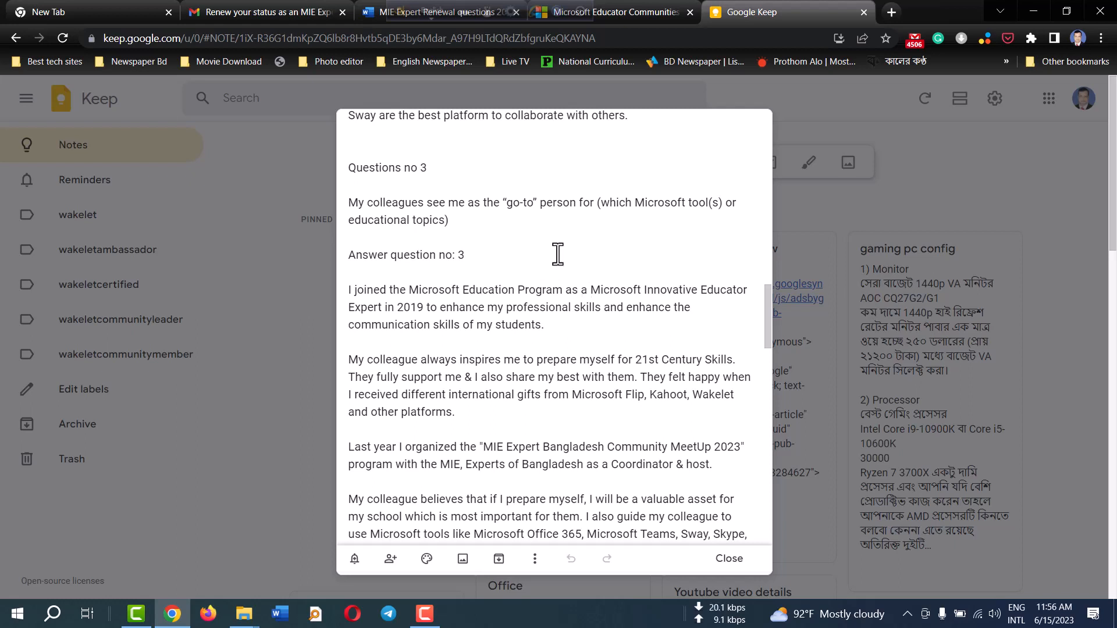
scroll(542, 267, down, 1)
scroll(542, 267, down, 1)
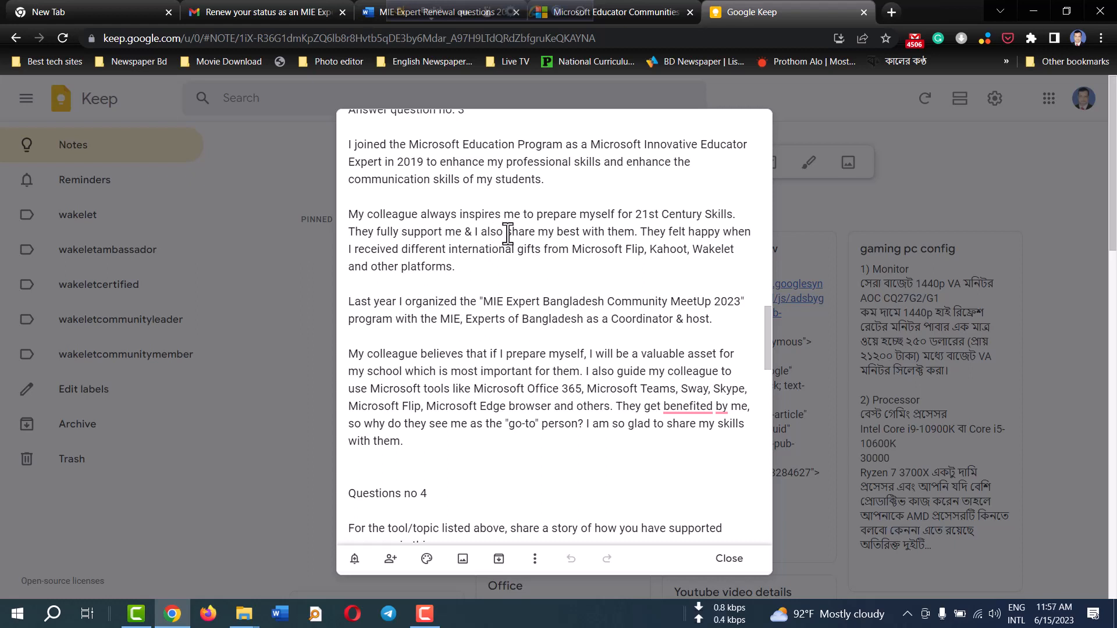
scroll(523, 298, down, 1)
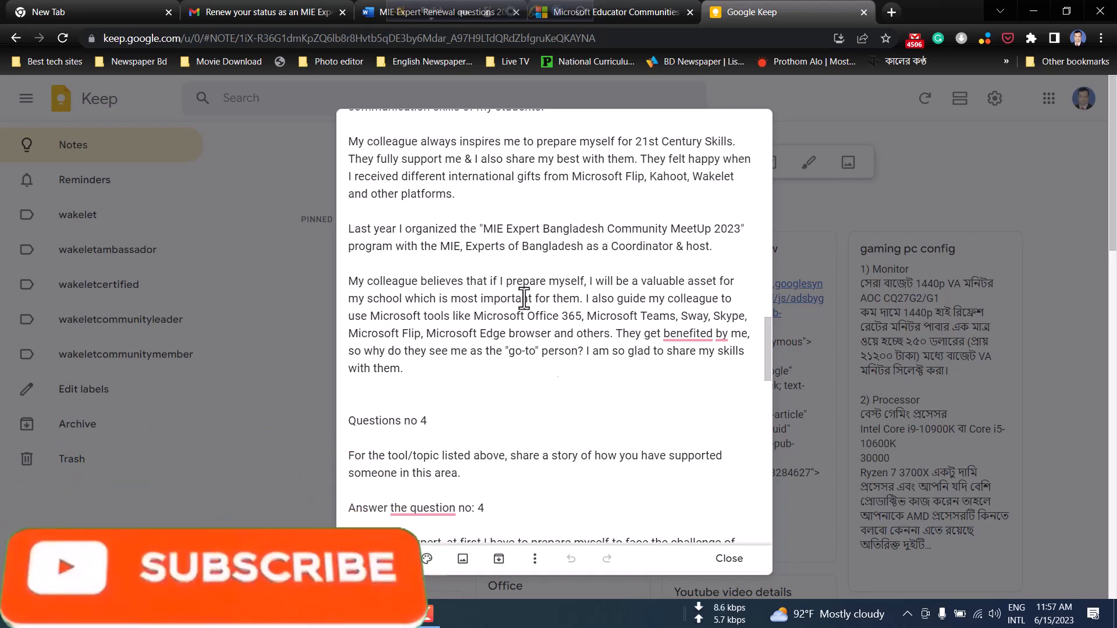
scroll(428, 300, down, 1)
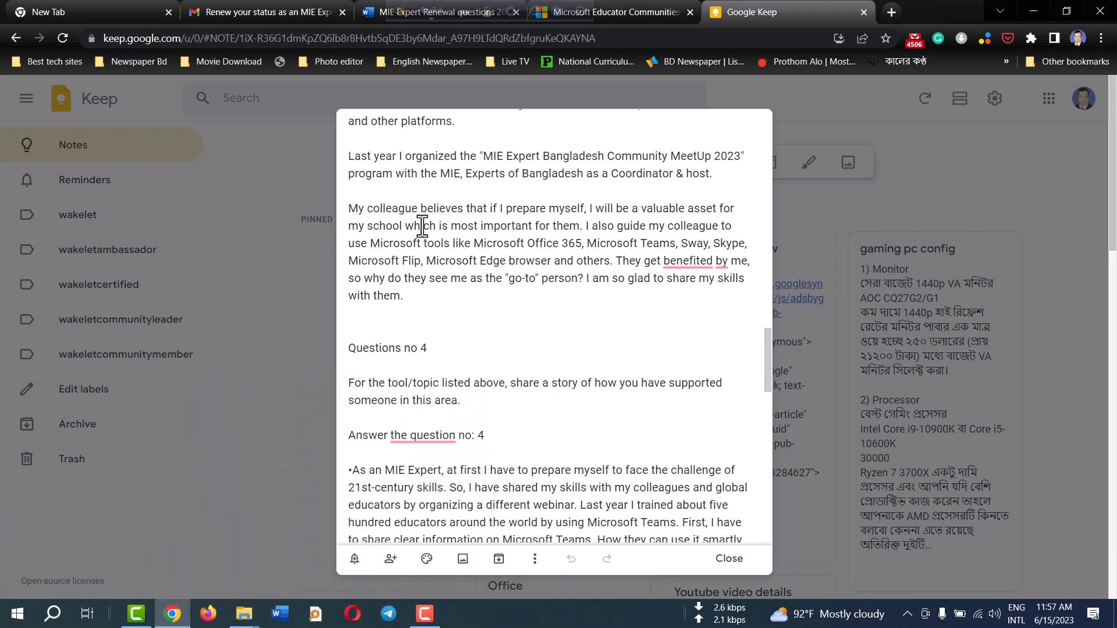
scroll(550, 233, down, 1)
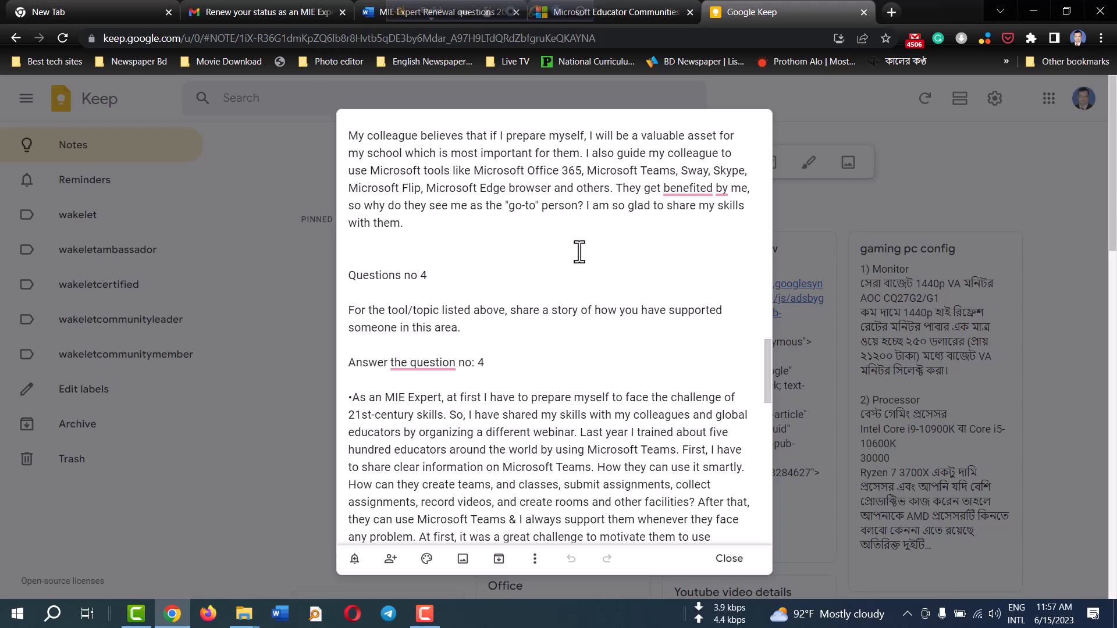
Read the note's question 4 on supporting someone with the listed tool, together with its full drafted answer
scroll(481, 221, down, 3)
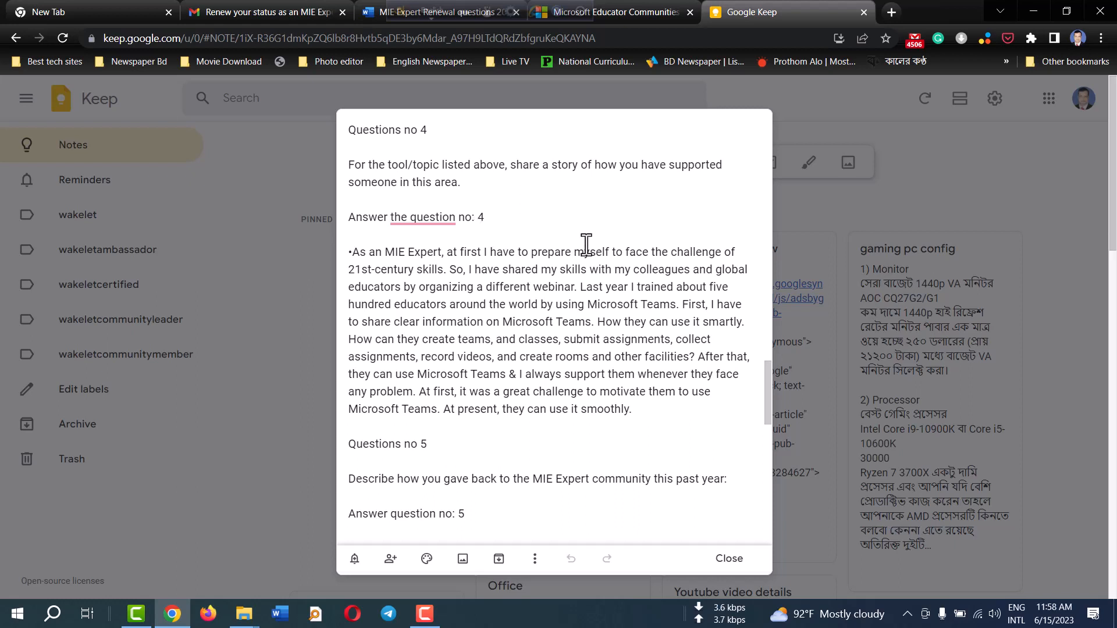
scroll(552, 242, down, 3)
scroll(587, 244, up, 2)
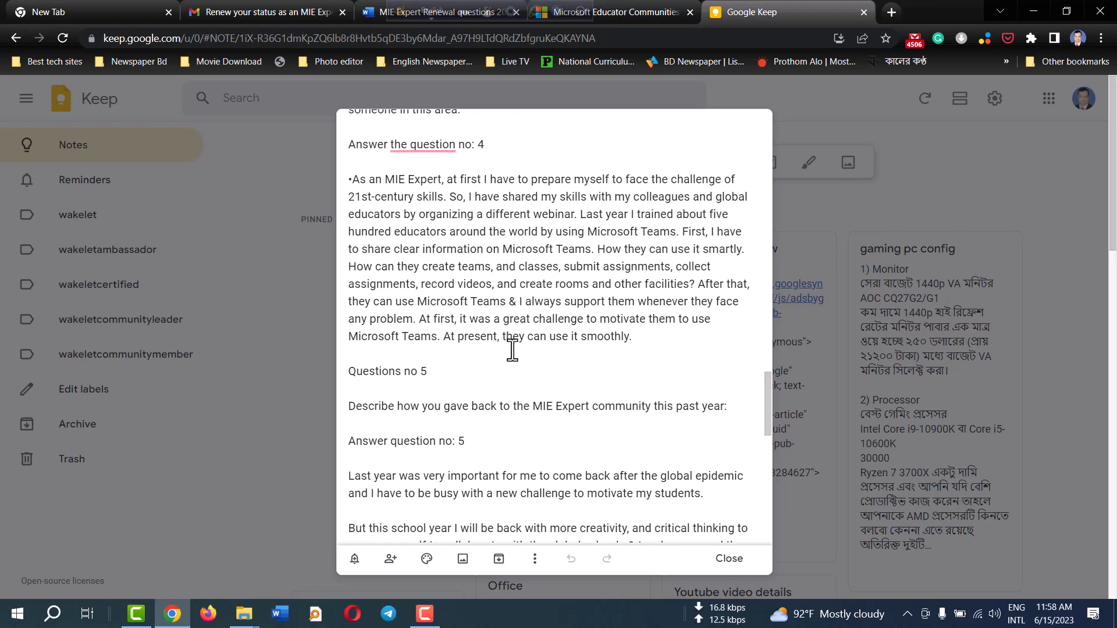
Read the note's question 5 on giving back to the MIE Expert community this past year, with its complete drafted answer
scroll(511, 350, down, 1)
scroll(512, 351, down, 2)
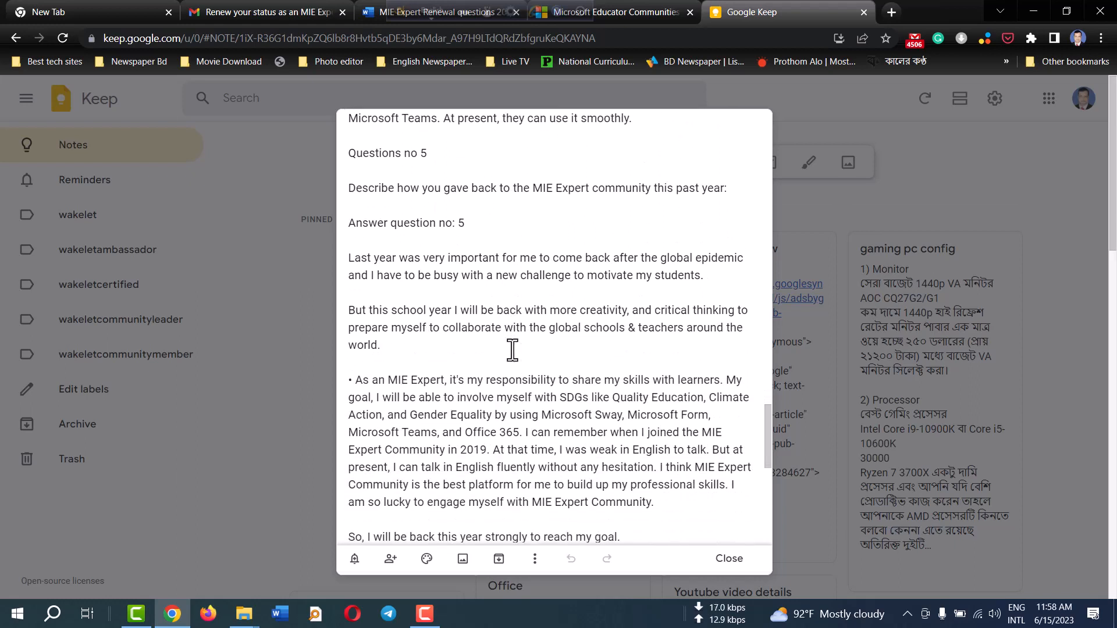
scroll(512, 350, down, 2)
scroll(512, 350, up, 1)
scroll(537, 266, down, 1)
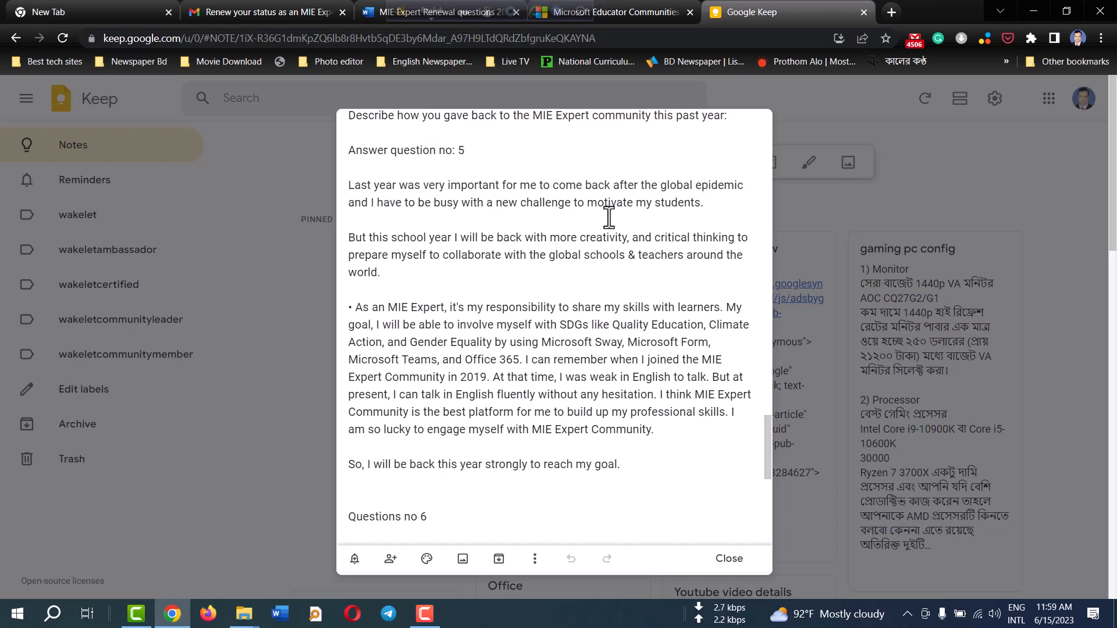
scroll(653, 215, down, 1)
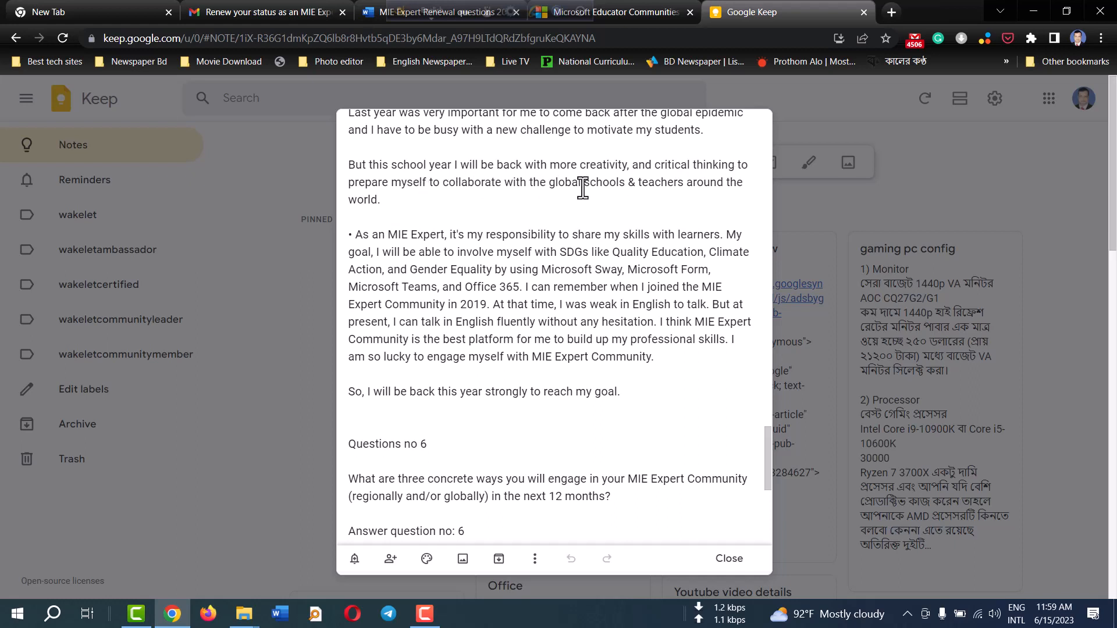
scroll(556, 192, down, 1)
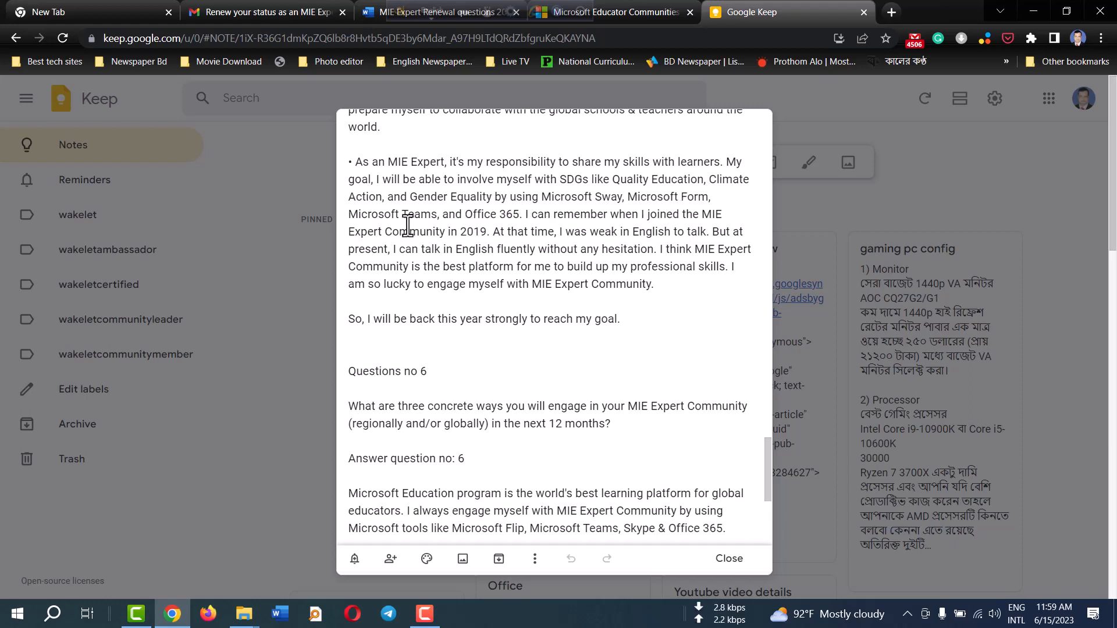
scroll(541, 231, down, 1)
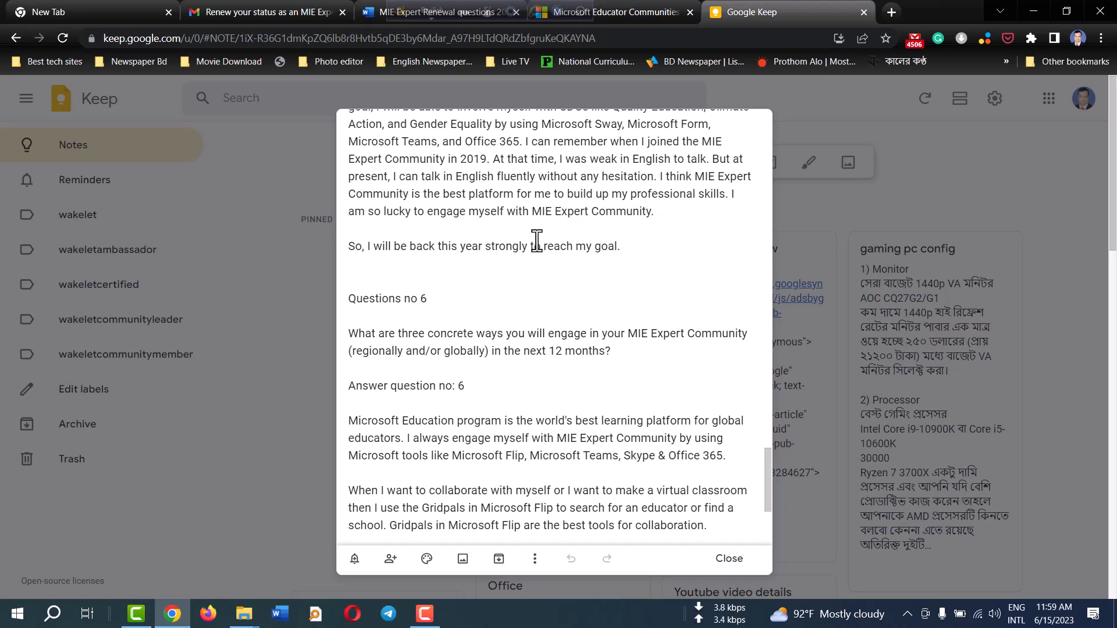
Read the note's question 6 on three concrete ways to engage in the MIE Expert Community, through the end of its drafted answer
scroll(553, 241, down, 4)
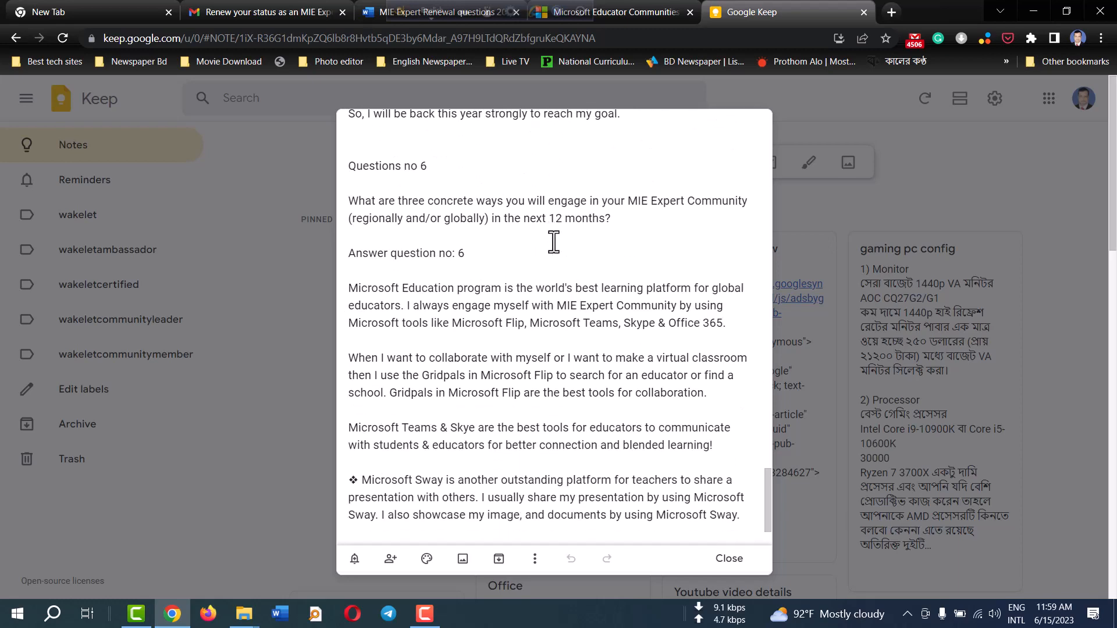
scroll(553, 242, up, 2)
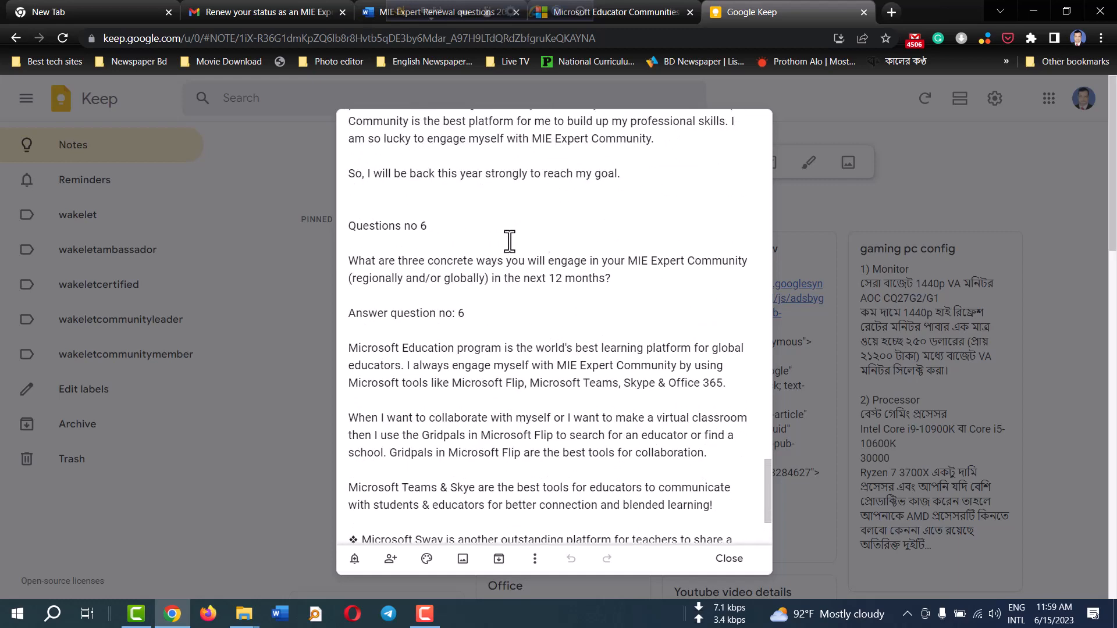
scroll(509, 240, down, 3)
scroll(510, 241, up, 1)
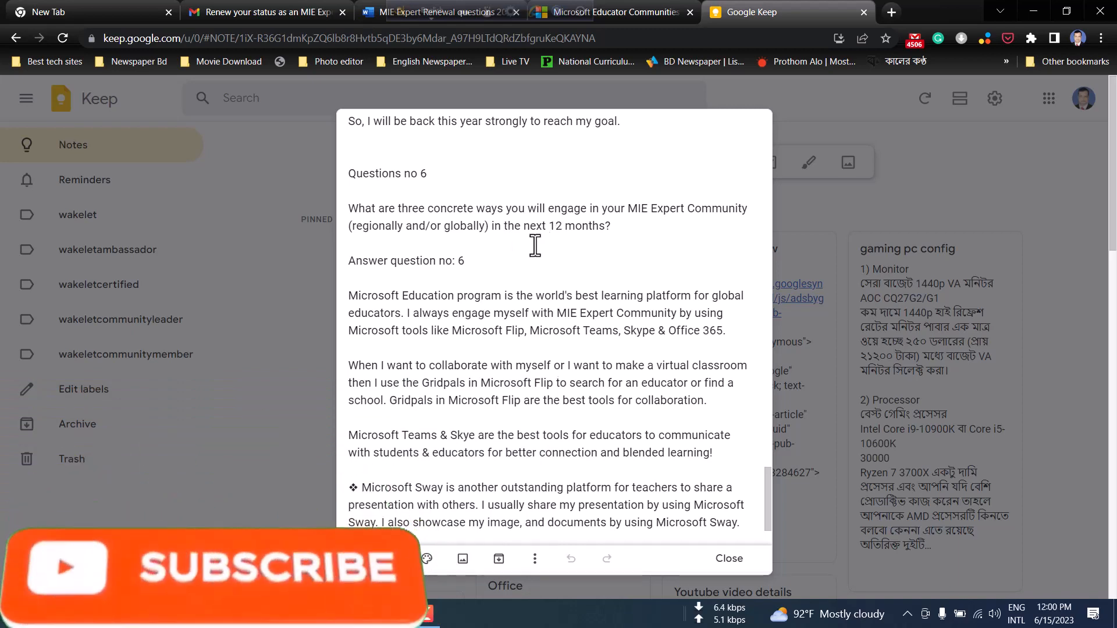
scroll(535, 245, down, 1)
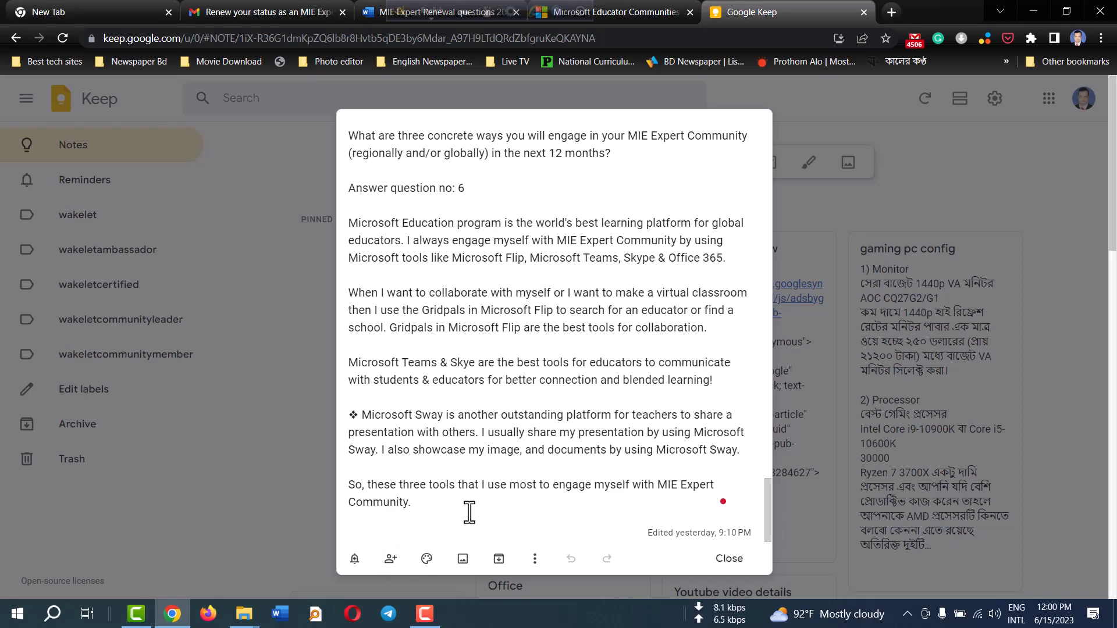
Close the note and return to the self-nomination form on the Microsoft Educator Communities site
click(734, 560)
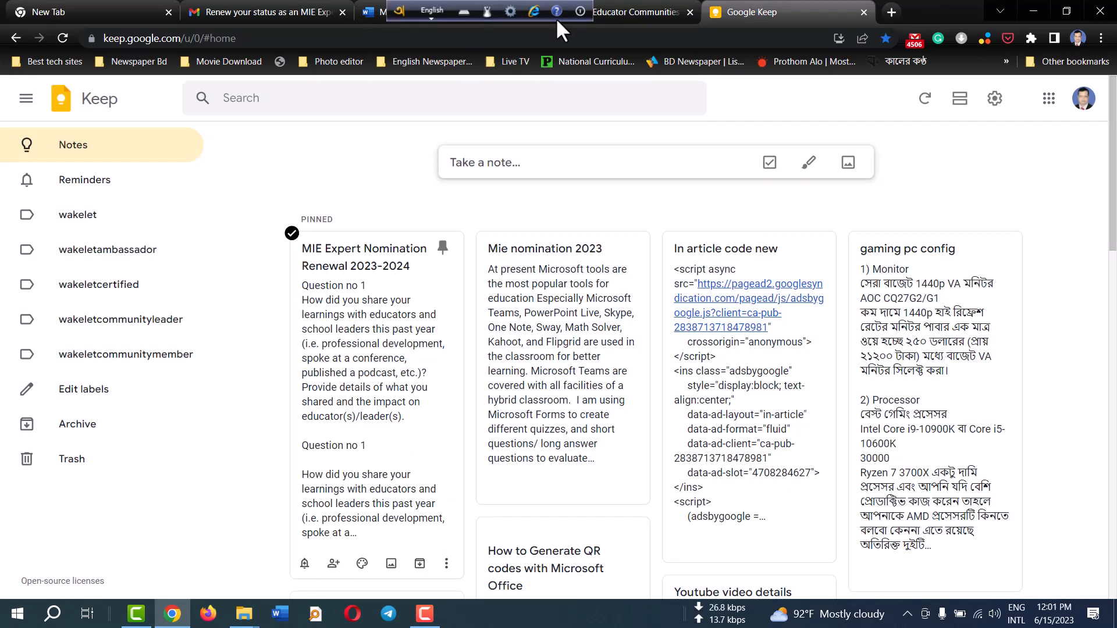
drag(401, 17, 787, 17)
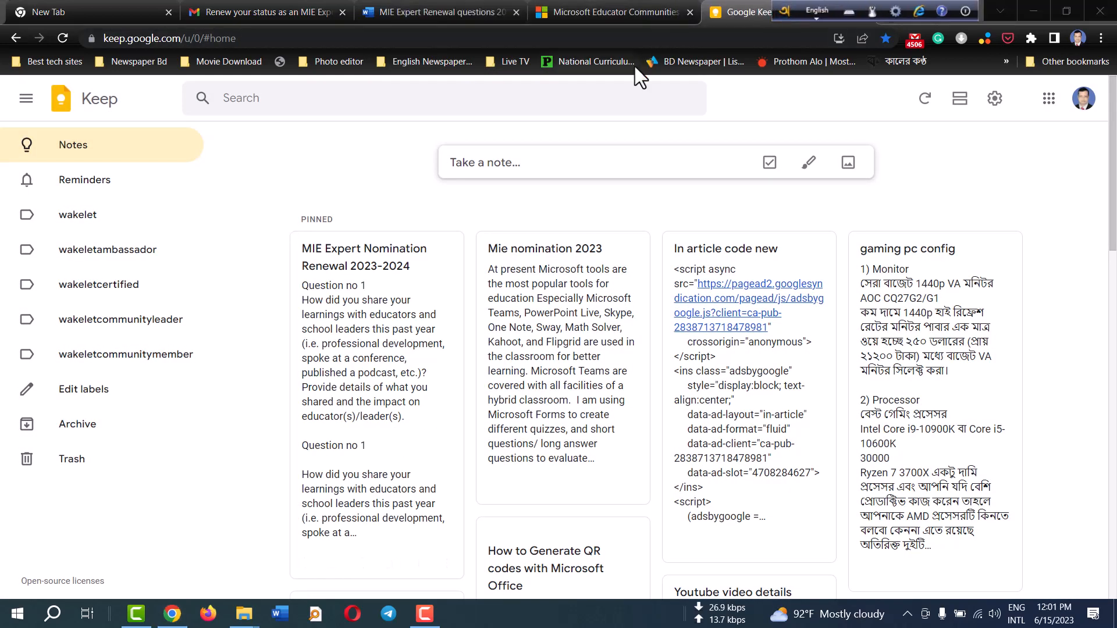
click(602, 11)
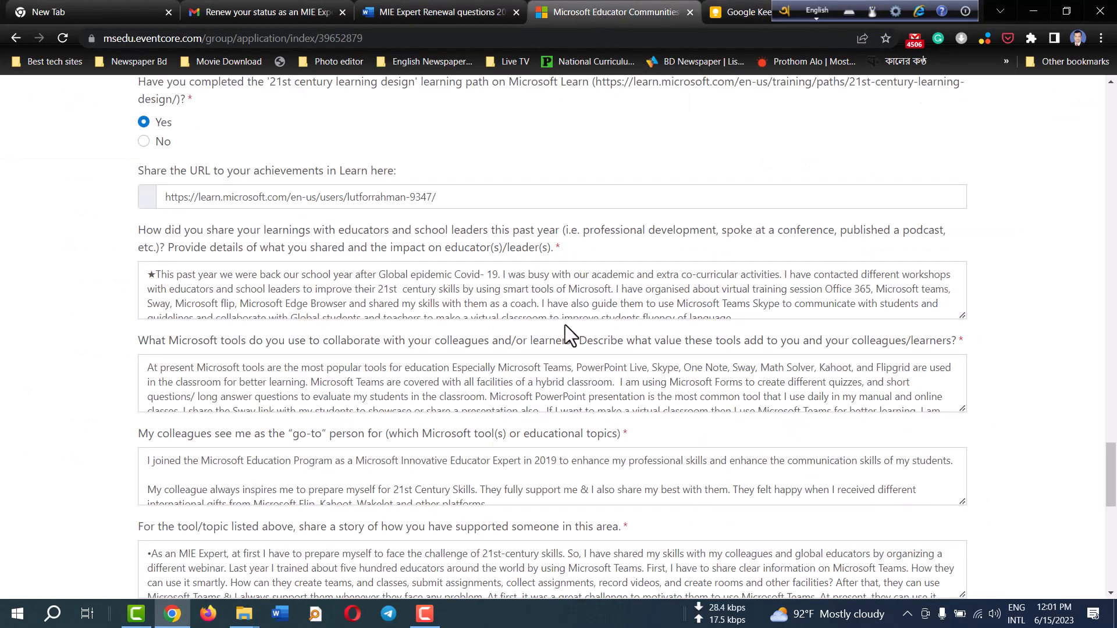
Check the completed renewal form's selections and written answers, and save and submit the self-nomination
scroll(565, 326, down, 2)
scroll(566, 326, down, 4)
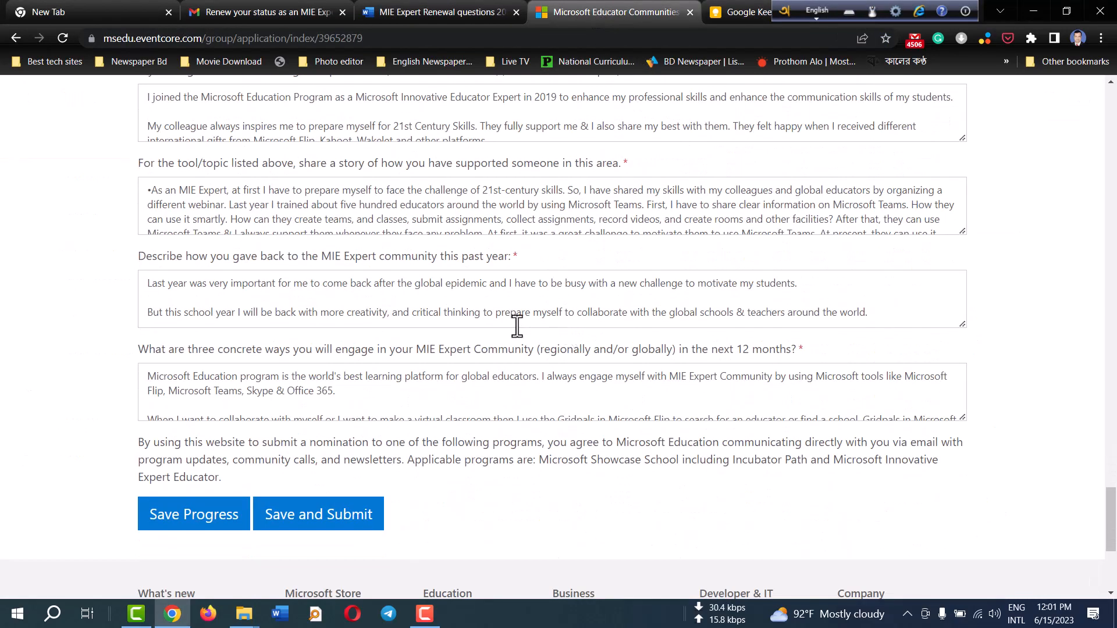
scroll(513, 324, up, 20)
scroll(469, 324, up, 20)
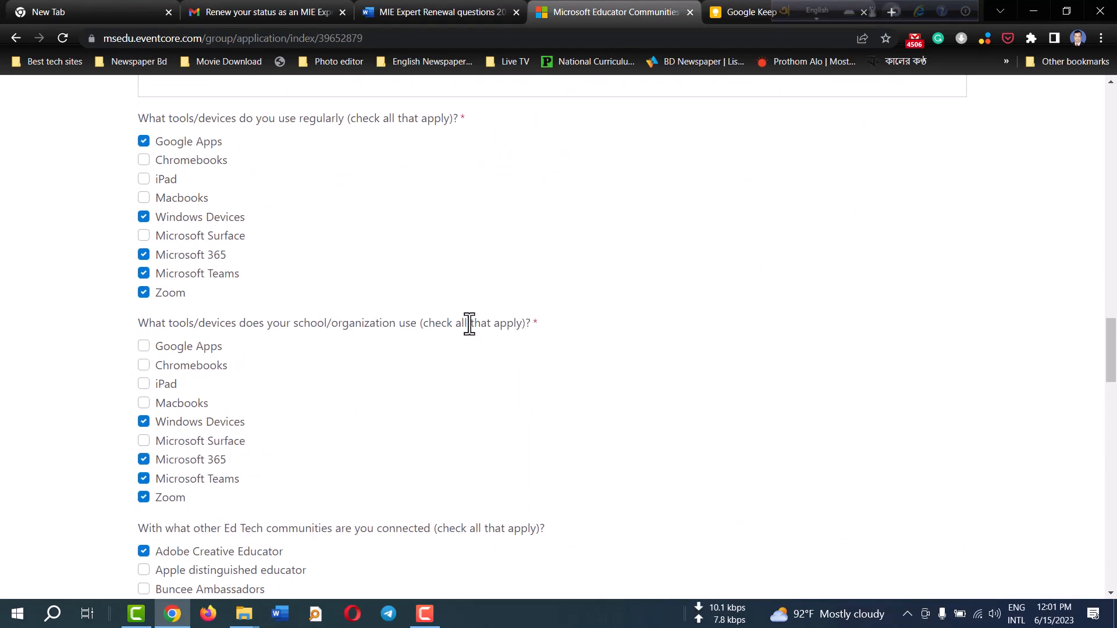
scroll(471, 334, up, 15)
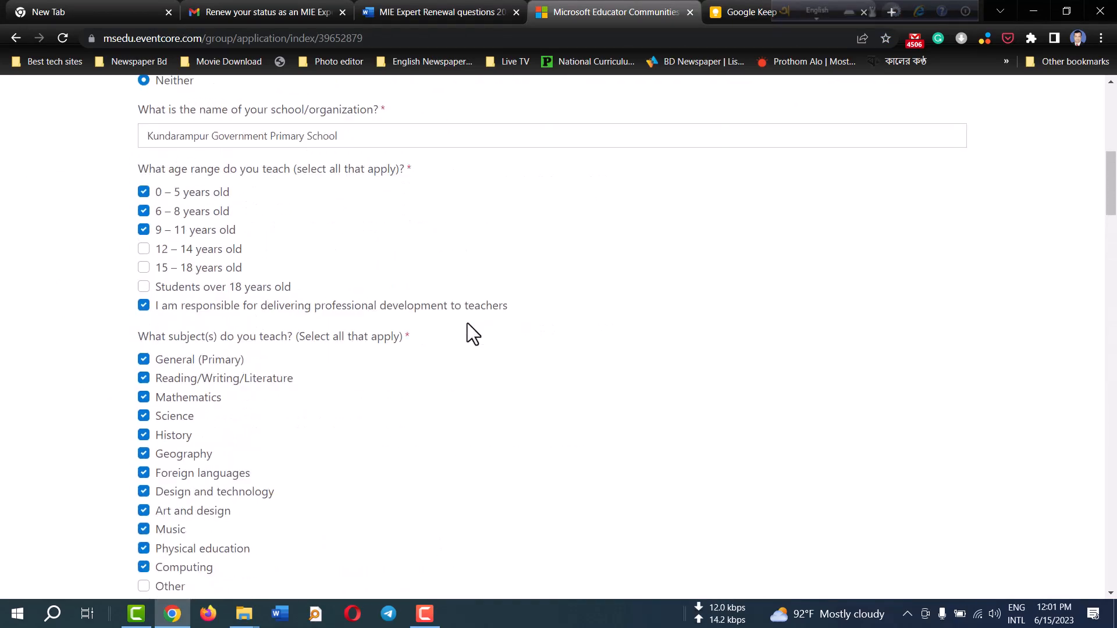
scroll(472, 337, down, 20)
scroll(468, 327, down, 20)
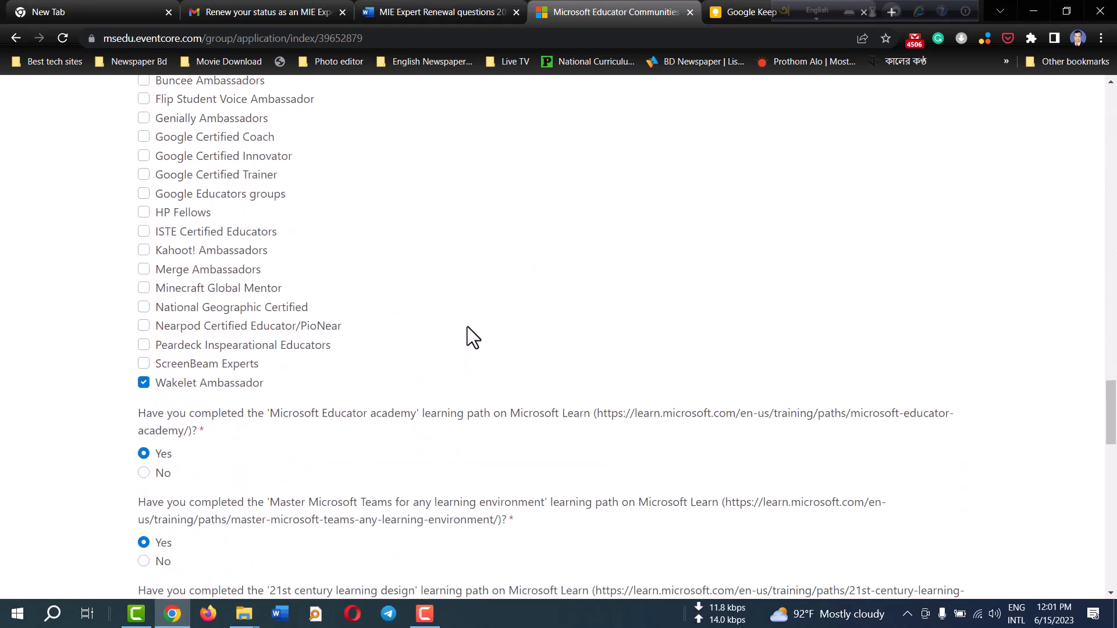
scroll(379, 279, up, 1)
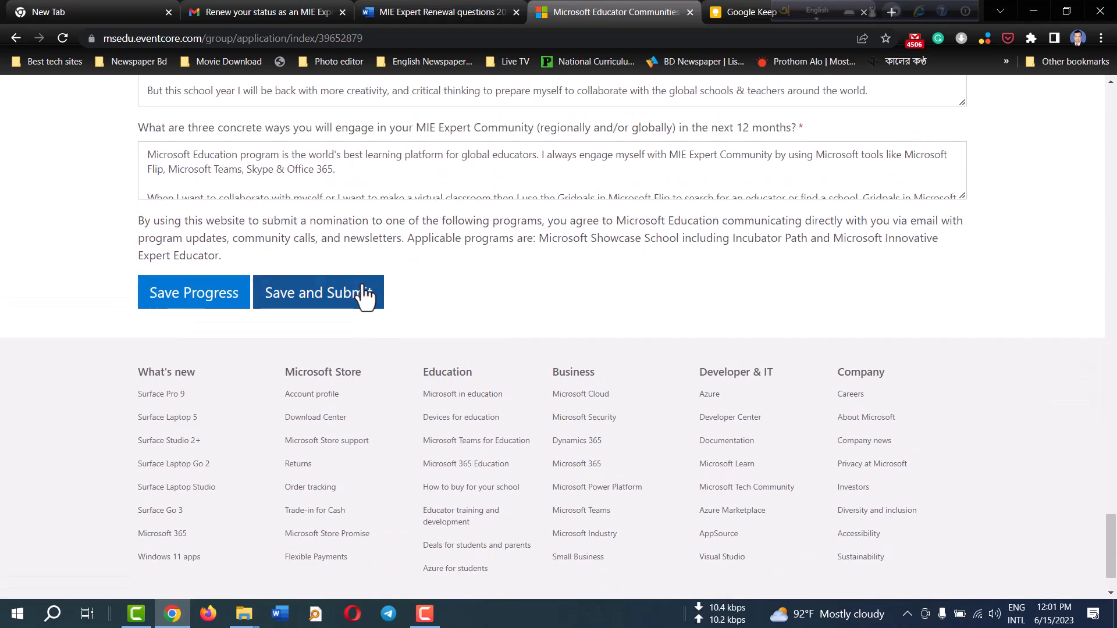
click(334, 298)
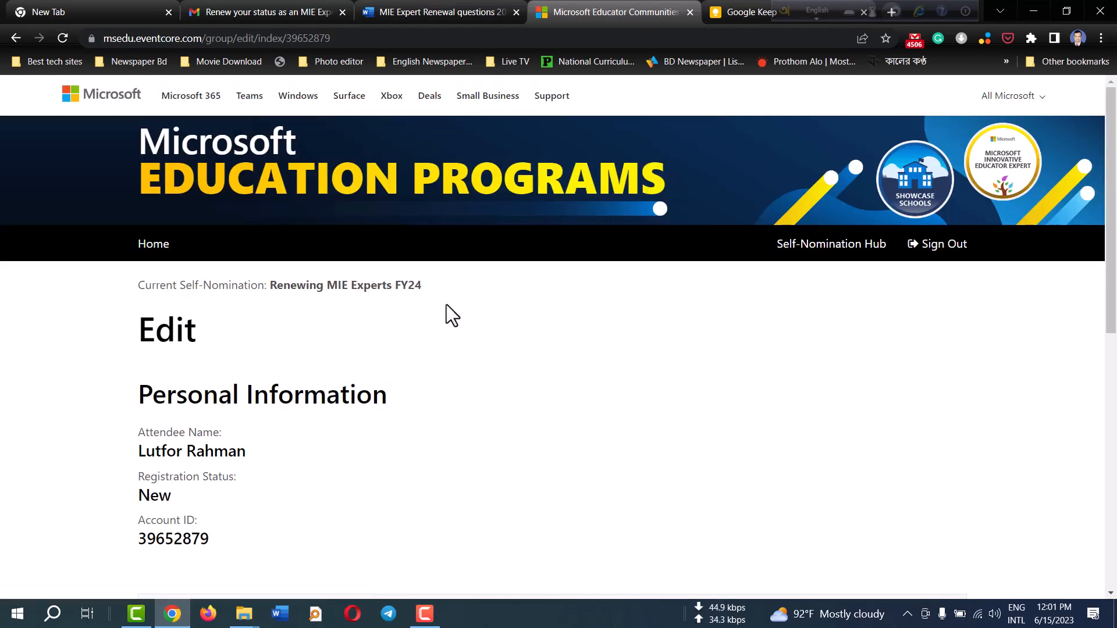
Look over the Renewing MIE Experts FY24 page, including the personal information, registration status, Contact Information and Self-Nomination sections
scroll(445, 305, down, 3)
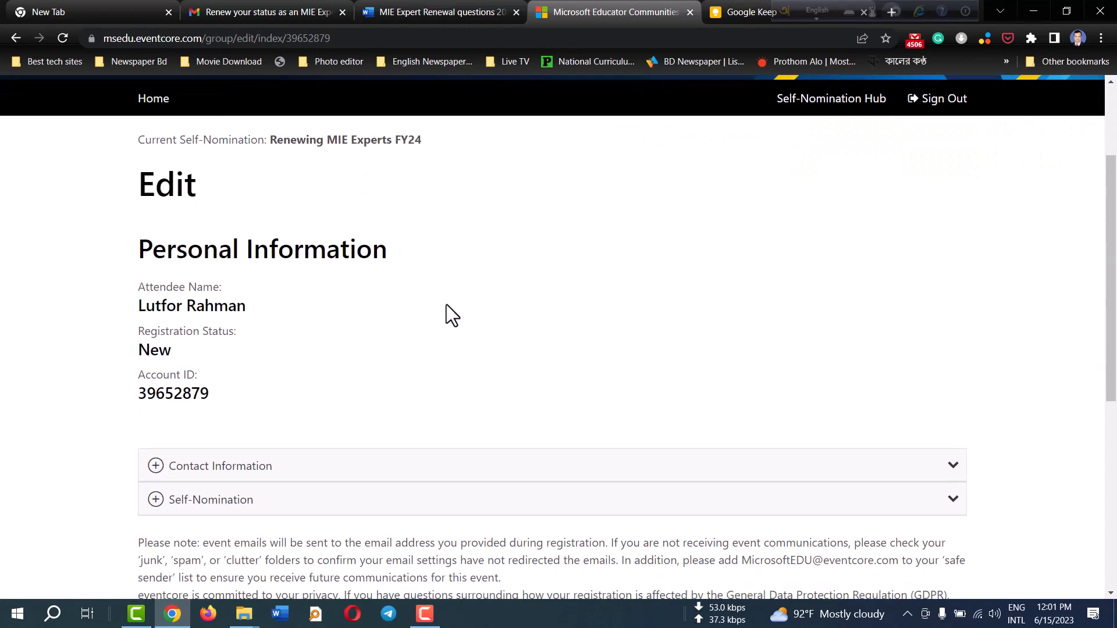
scroll(445, 305, down, 2)
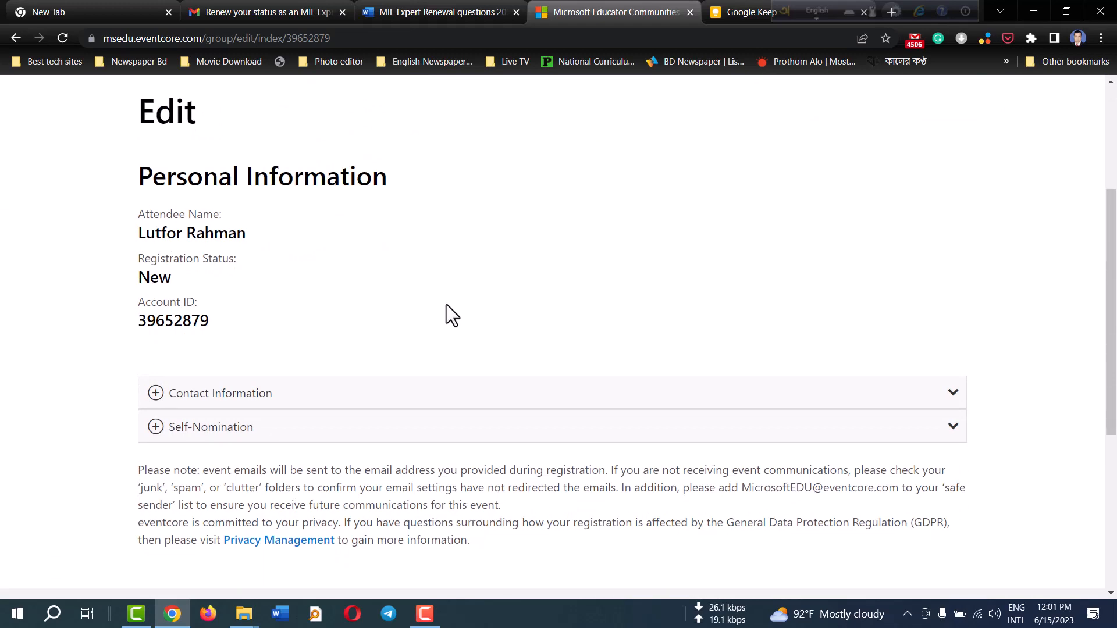
scroll(445, 305, up, 4)
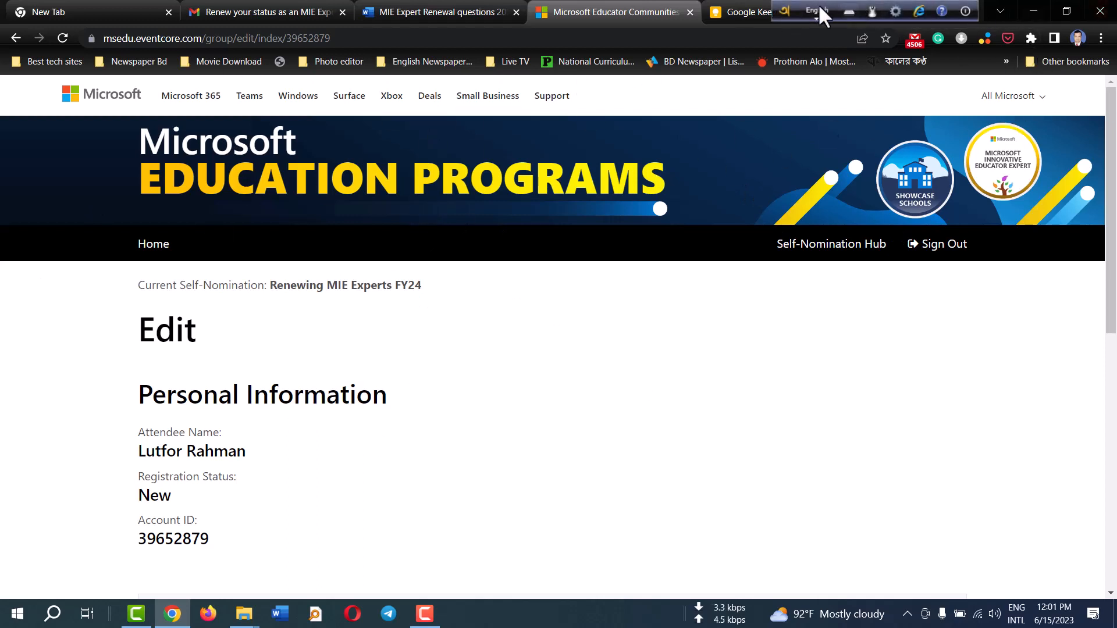
drag(777, 10, 661, 12)
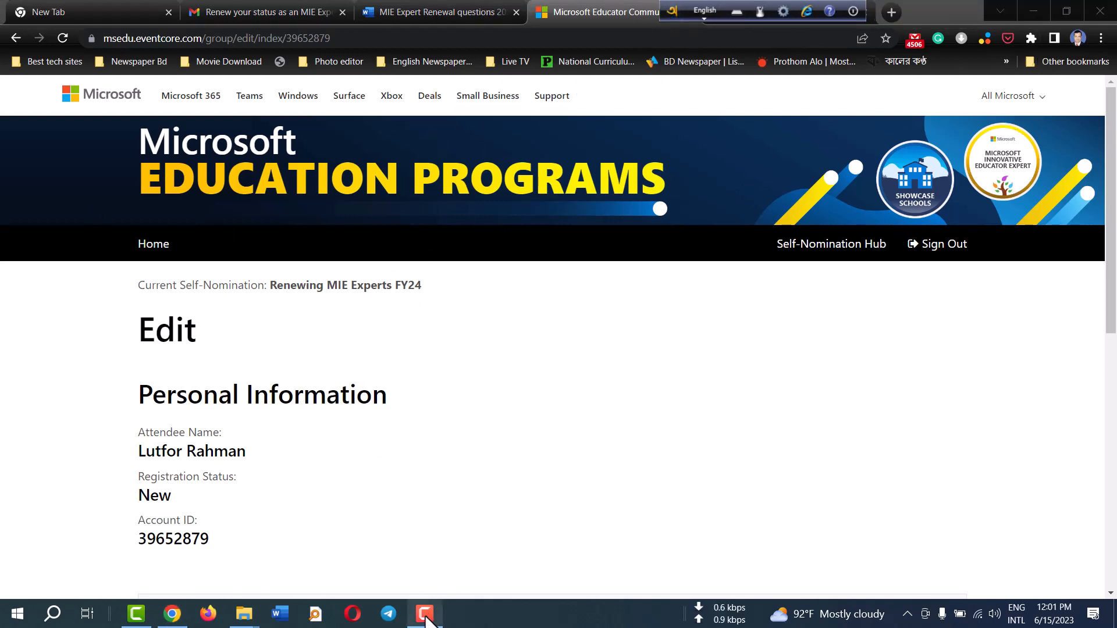